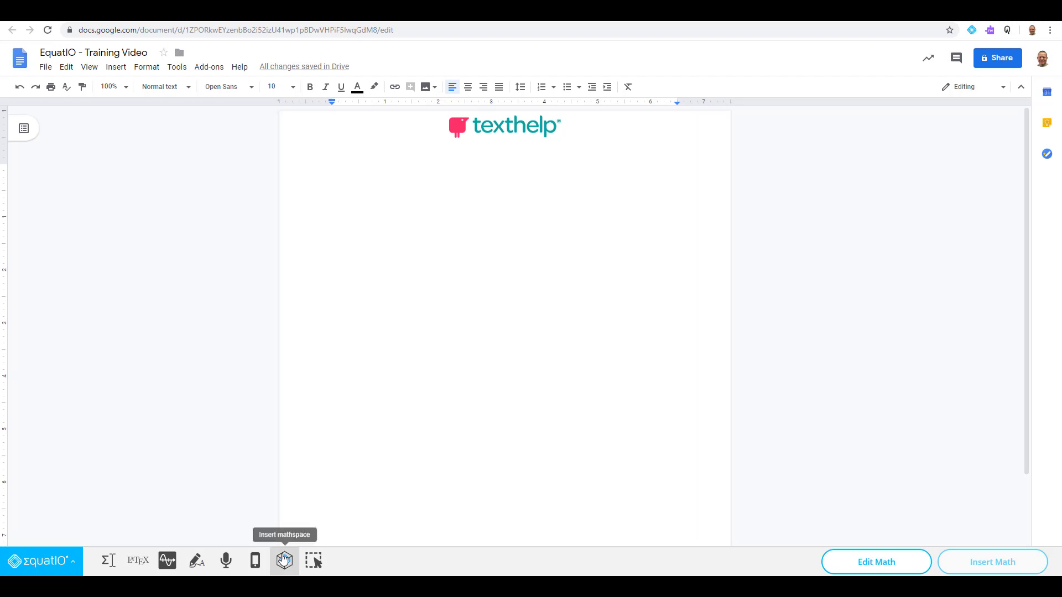
Open a new mathspace from the EquatIO - Training Video document.
{"action": "left_click", "coordinate": [285, 560]}
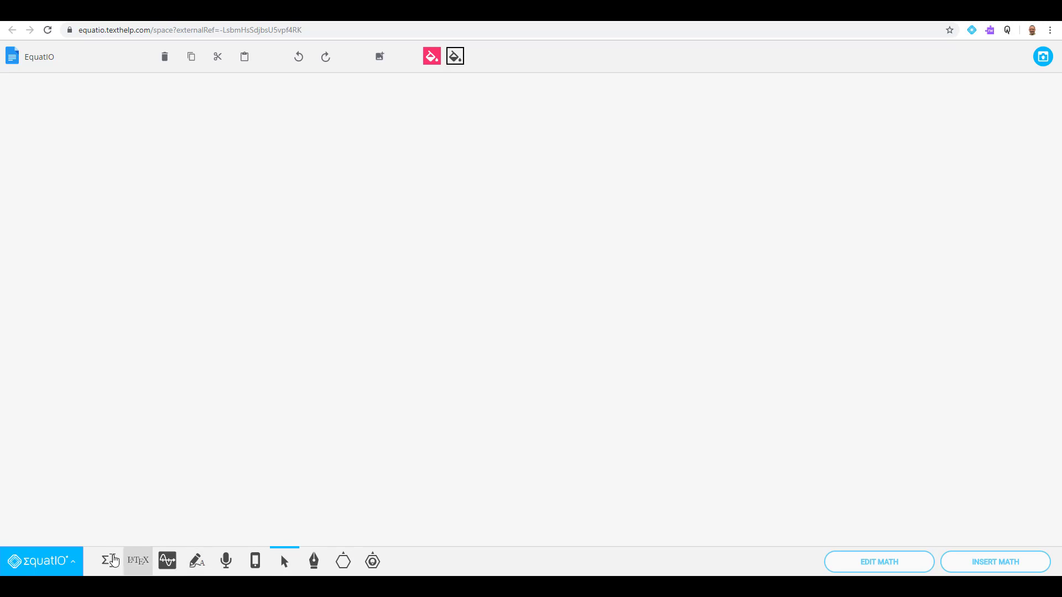
Examine the mathspace tools, including the Select Tool, Freehand Drawing, Shapes and Smart Shapes.
{"action": "key", "text": "Tab"}
{"action": "key", "text": "Tab"}
{"action": "key", "text": "Tab"}
{"action": "key", "text": "Tab"}
{"action": "key", "text": "Tab"}
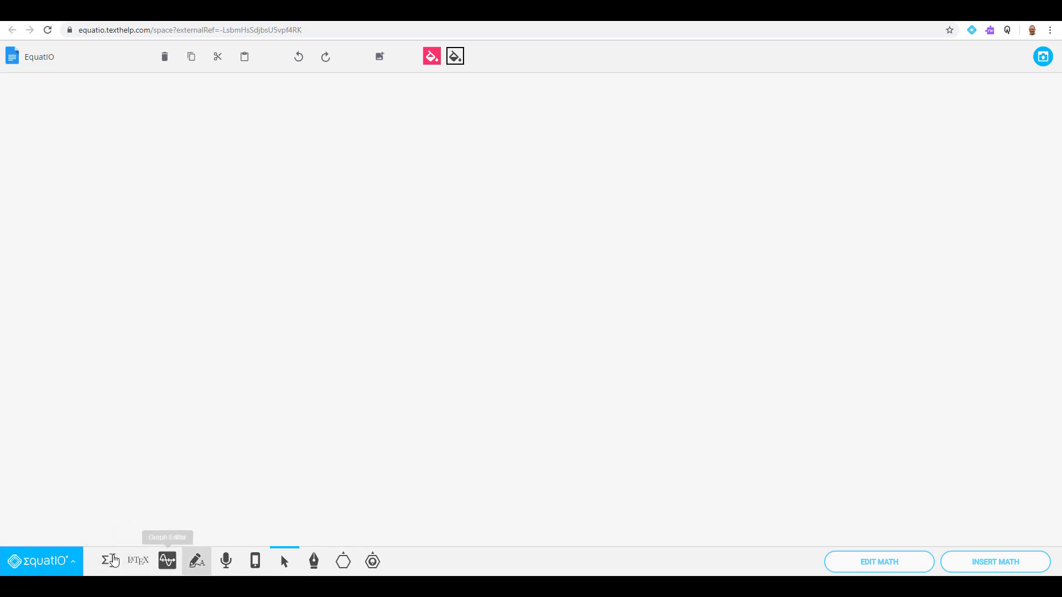
{"action": "key", "text": "Tab"}
{"action": "key", "text": "Tab"}
{"action": "key", "text": "Tab"}
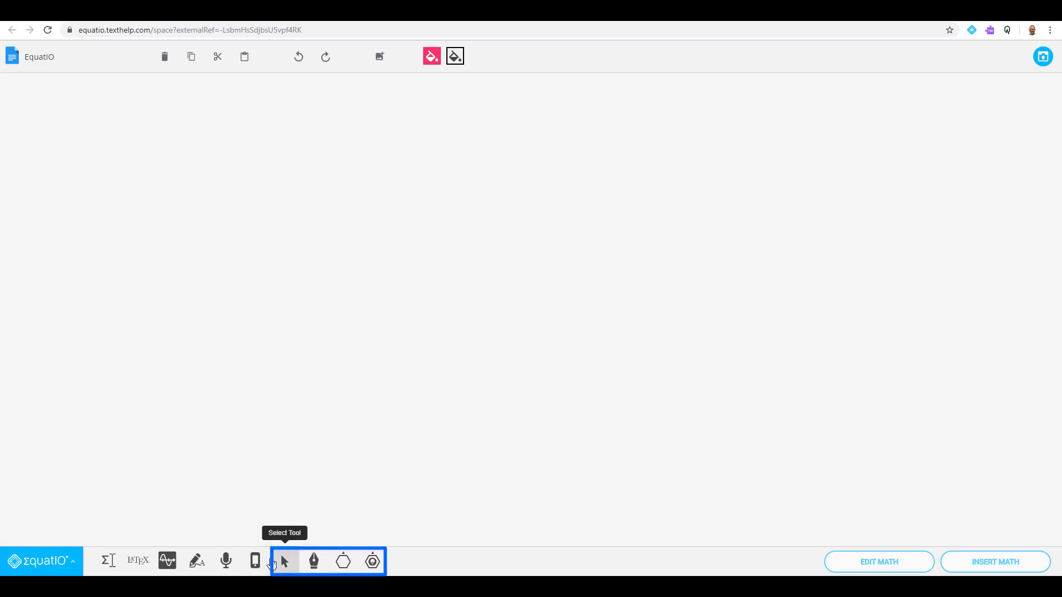
{"action": "key", "text": "Tab"}
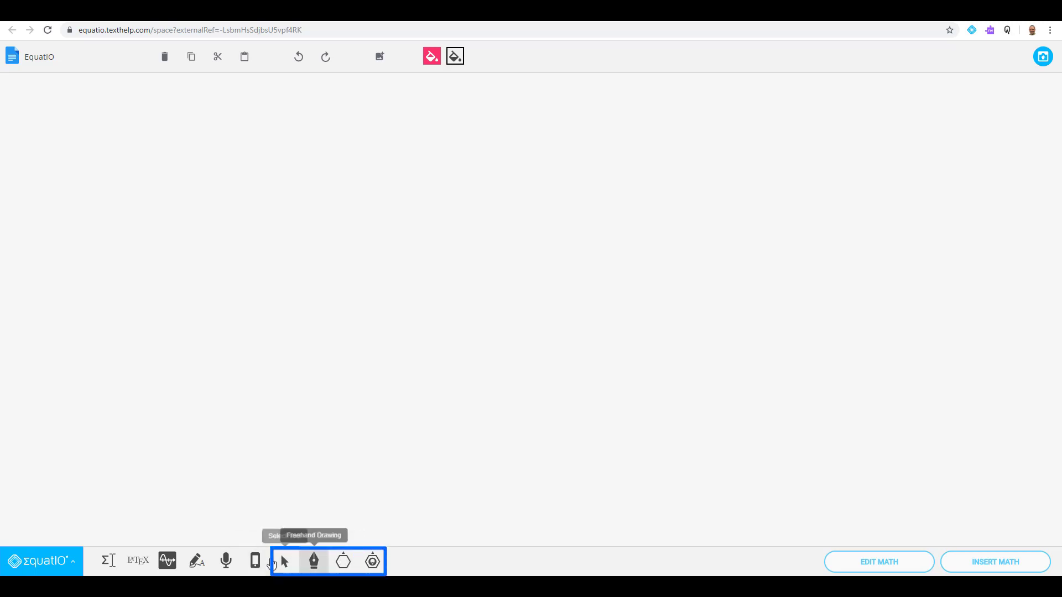
{"action": "key", "text": "Tab"}
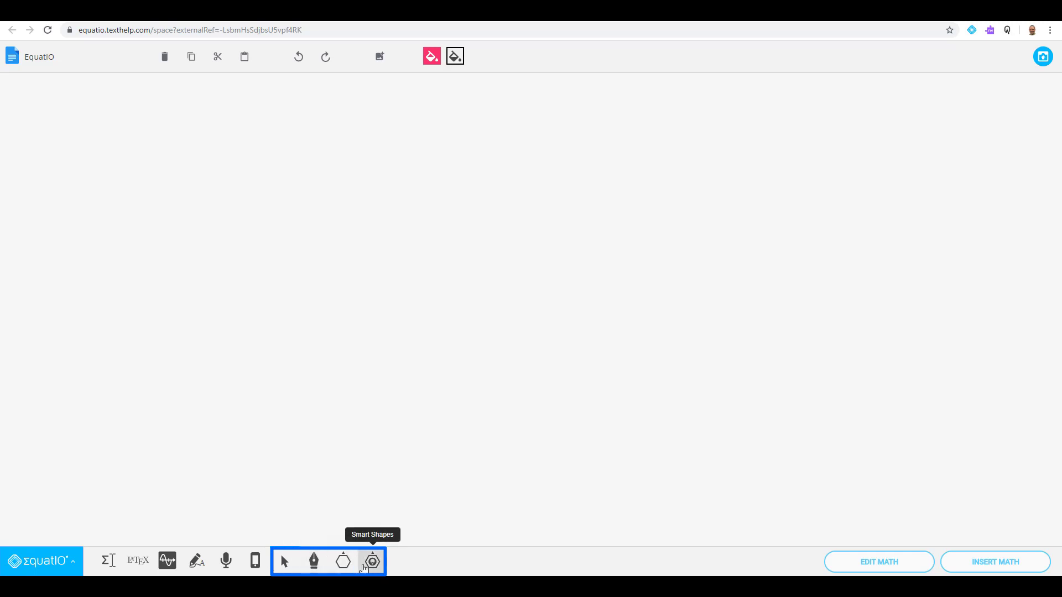
Pick the Parallelogram from the full shape list and draw it in the upper-left area of the canvas.
{"action": "left_click", "coordinate": [344, 562]}
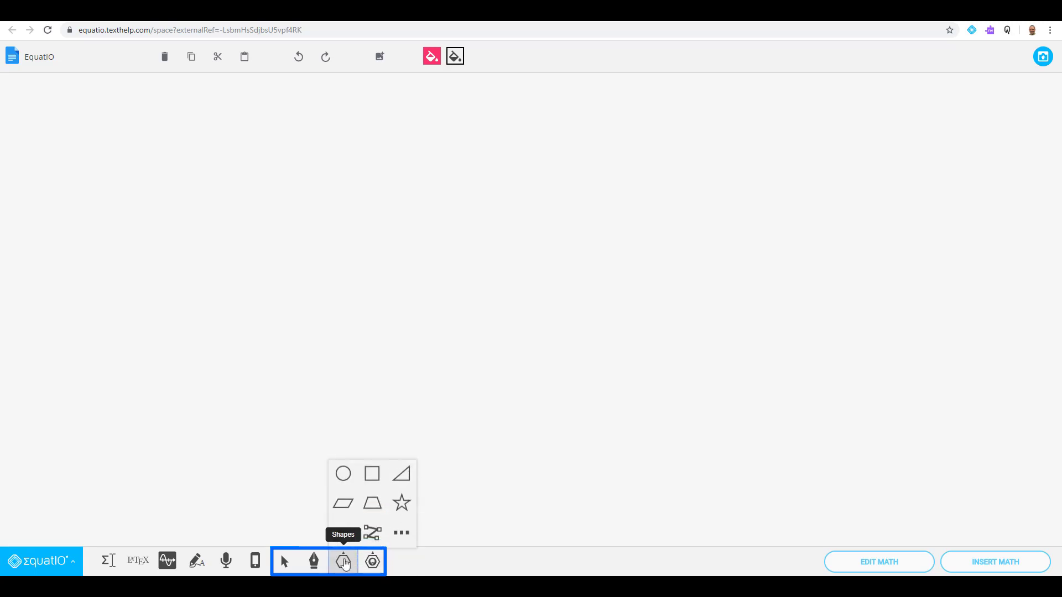
{"action": "left_click", "coordinate": [401, 534]}
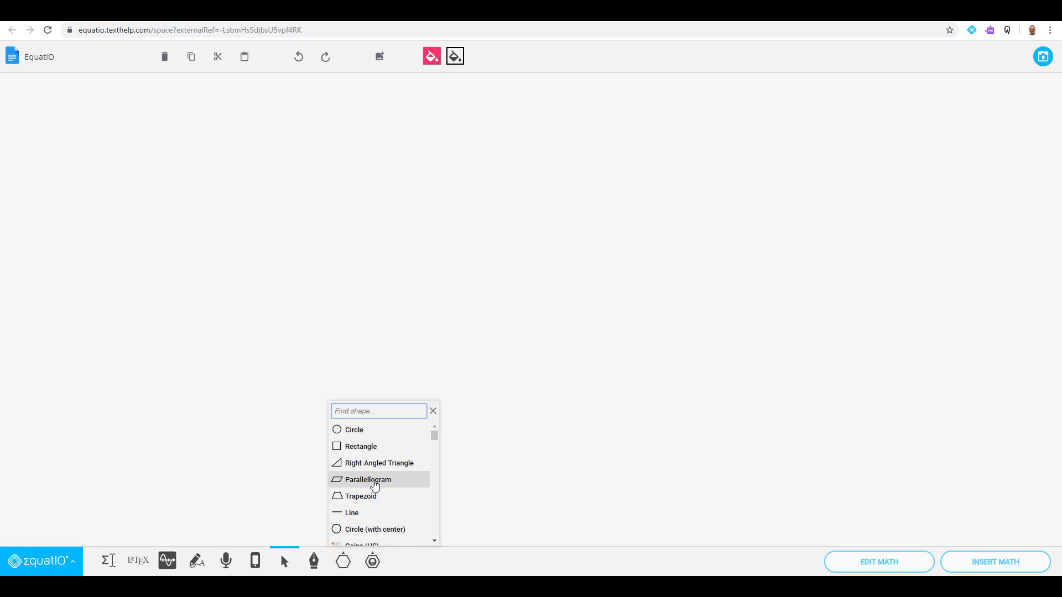
{"action": "left_click", "coordinate": [374, 485]}
{"action": "left_click_drag", "start_coordinate": [178, 173], "coordinate": [289, 303]}
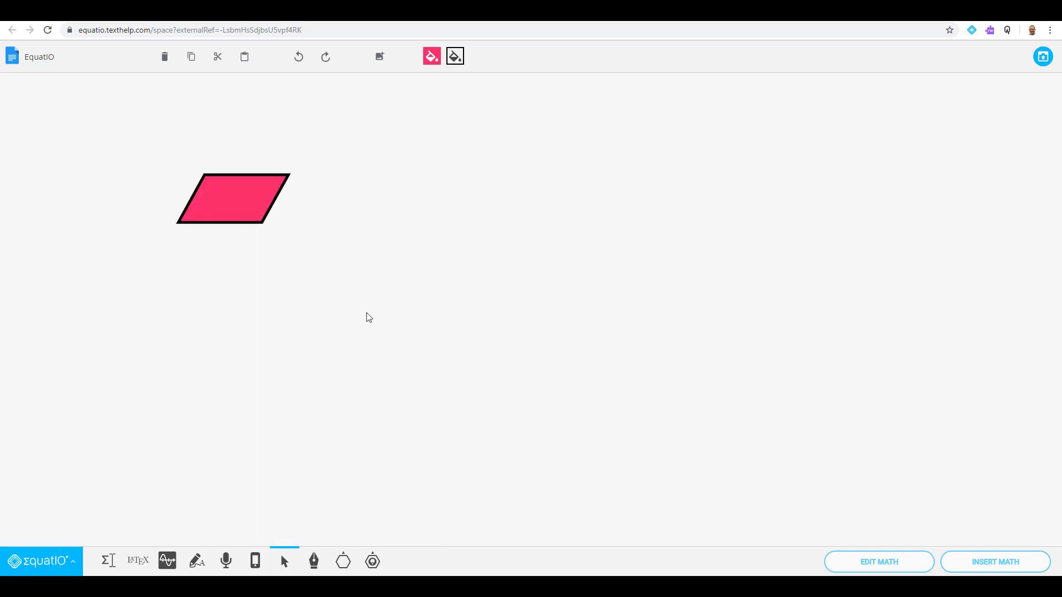
Change the parallelogram's fill color to light blue, #32C7FD.
{"action": "left_click", "coordinate": [240, 194]}
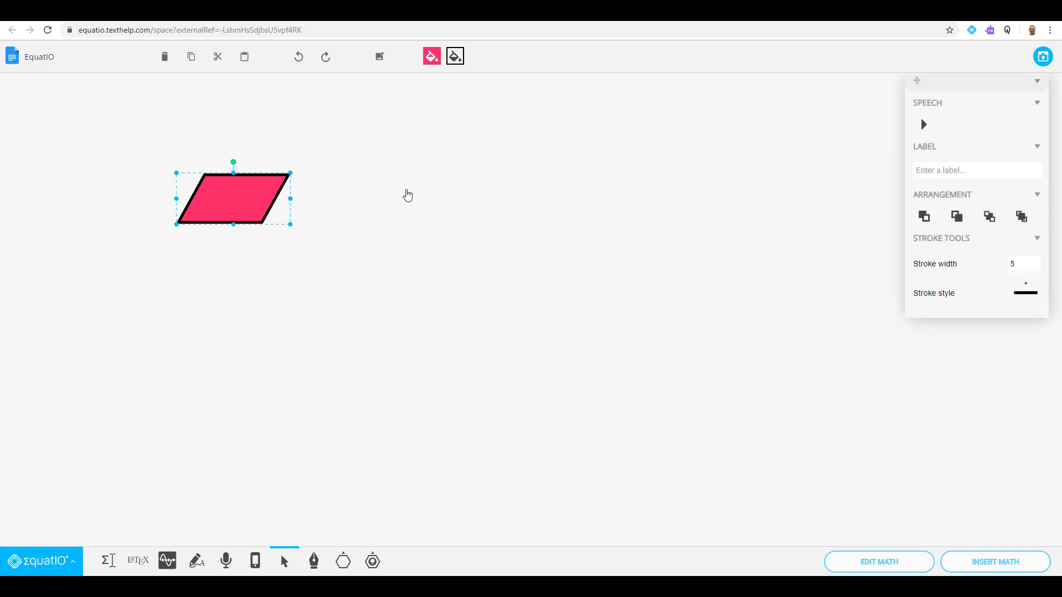
{"action": "left_click", "coordinate": [987, 175]}
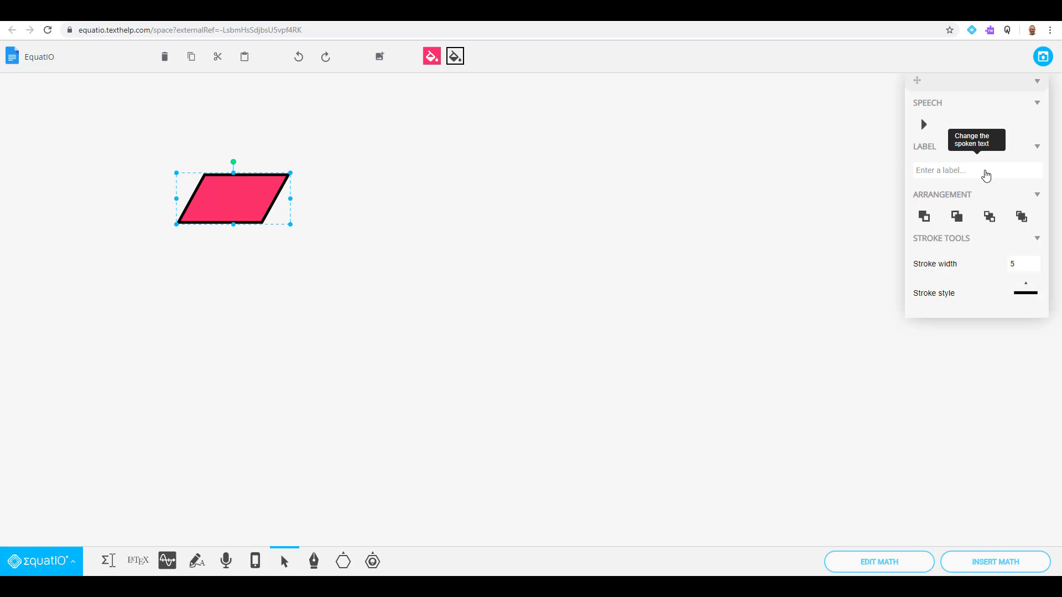
{"action": "left_click", "coordinate": [431, 58]}
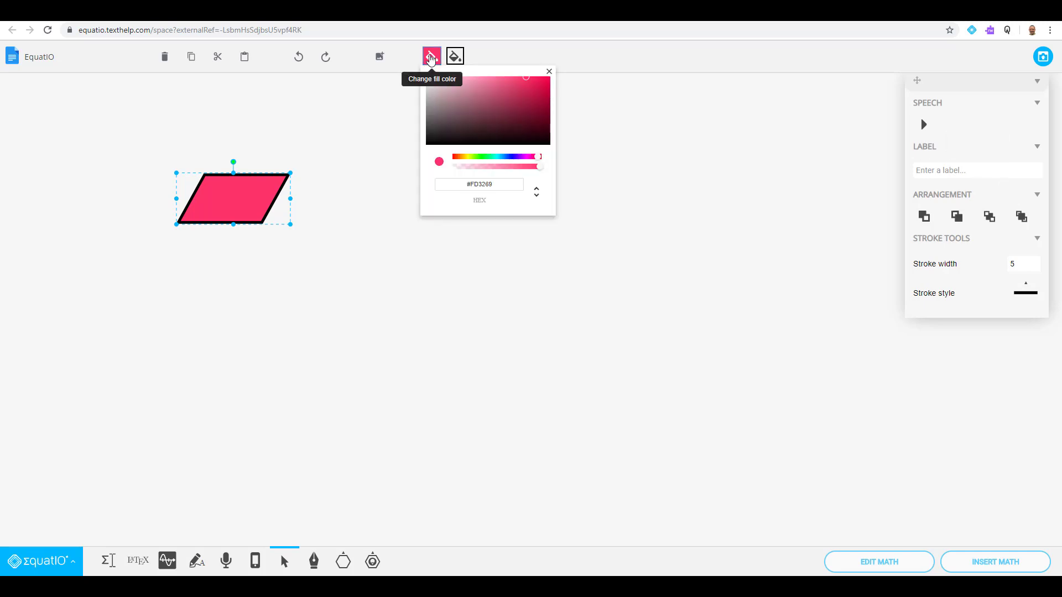
{"action": "left_click", "coordinate": [503, 158]}
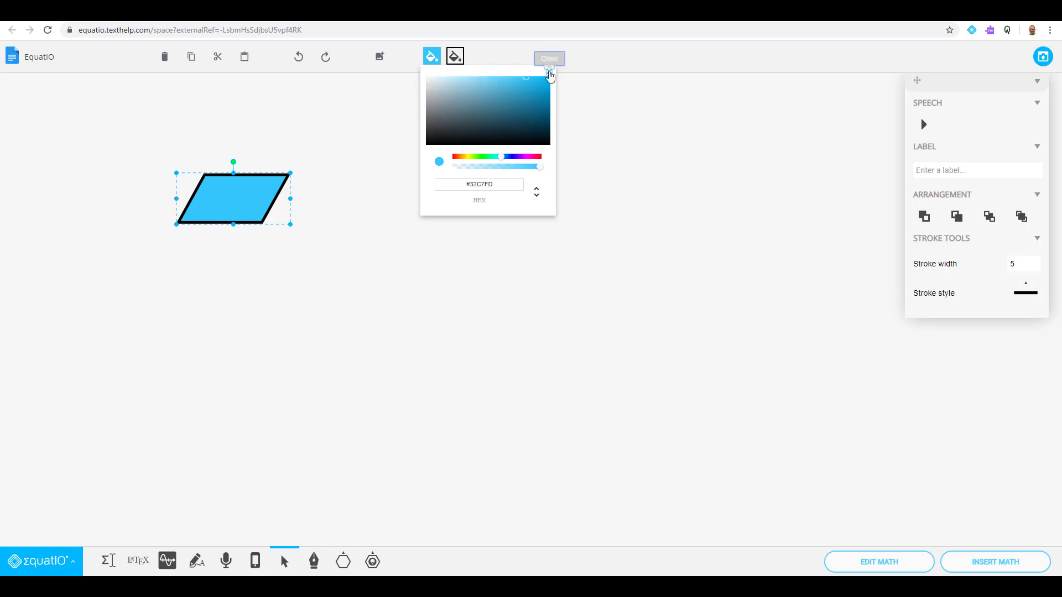
{"action": "left_click", "coordinate": [549, 71]}
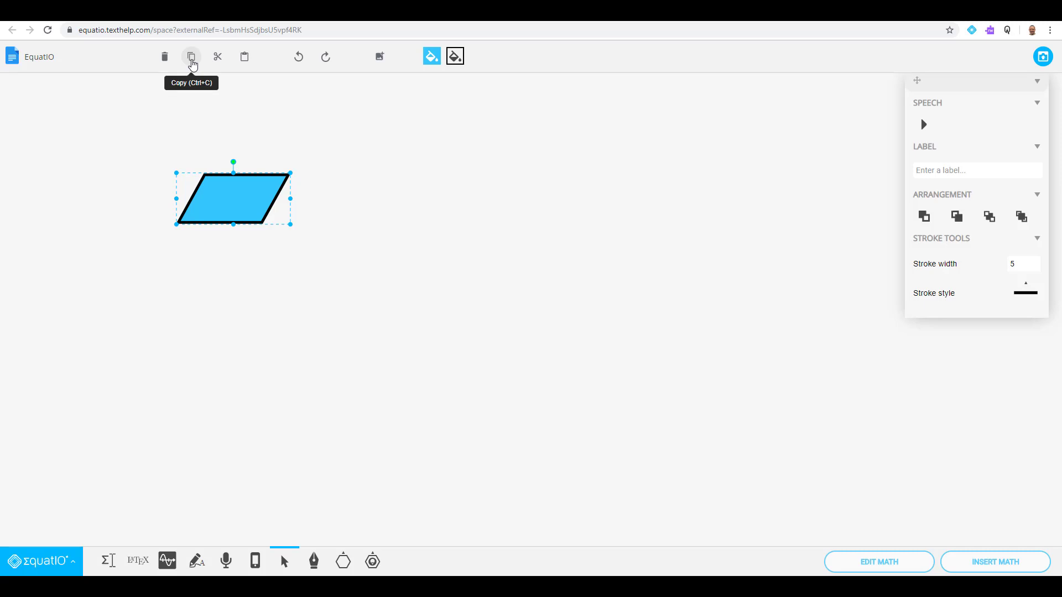
Copy the blue parallelogram and paste five duplicates of it onto the canvas.
{"action": "left_click", "coordinate": [192, 61]}
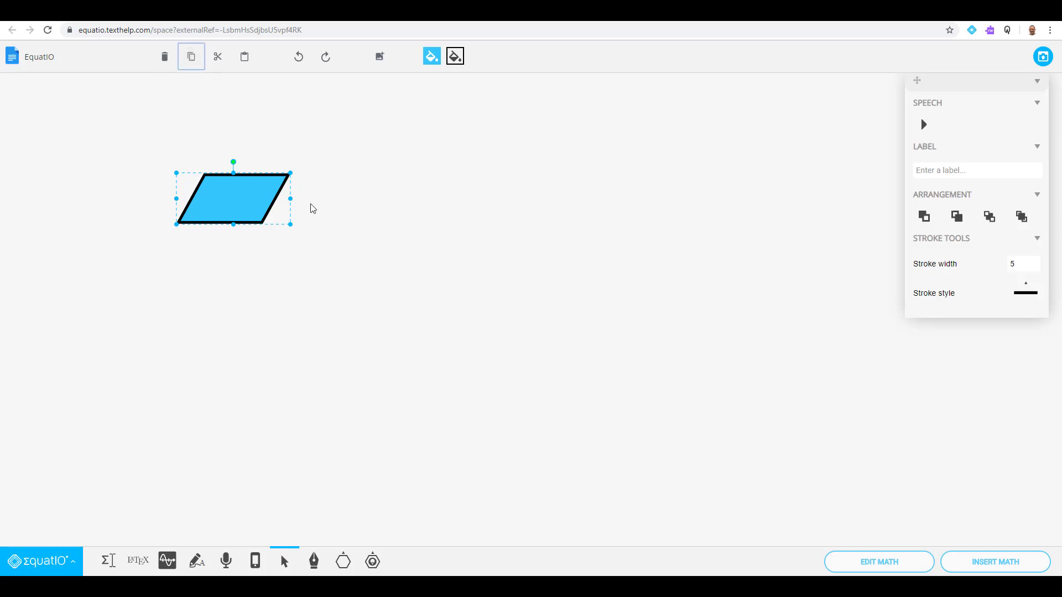
{"action": "left_click", "coordinate": [247, 63]}
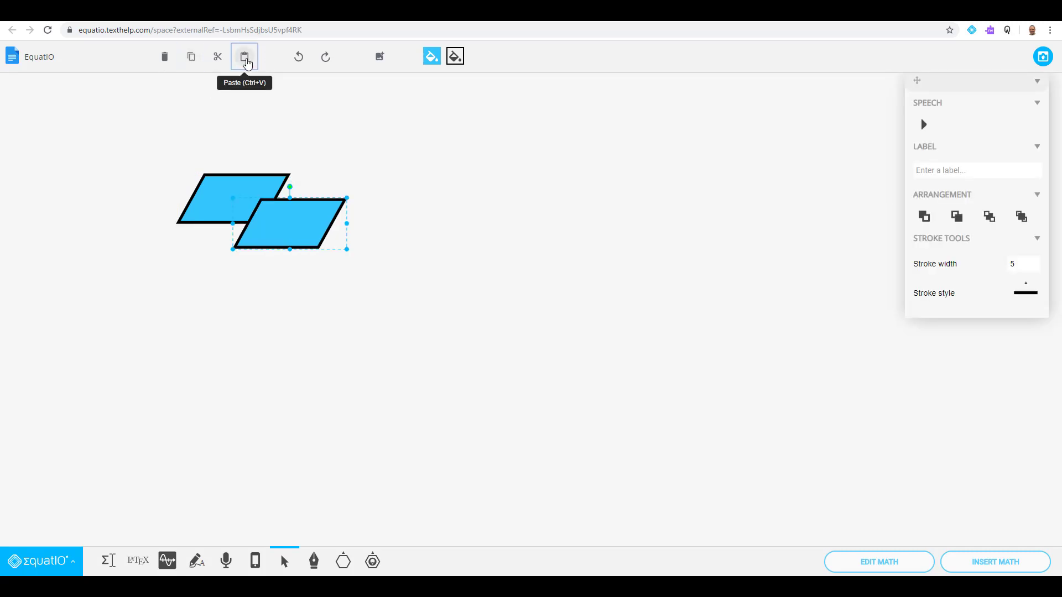
{"action": "left_click", "coordinate": [247, 62]}
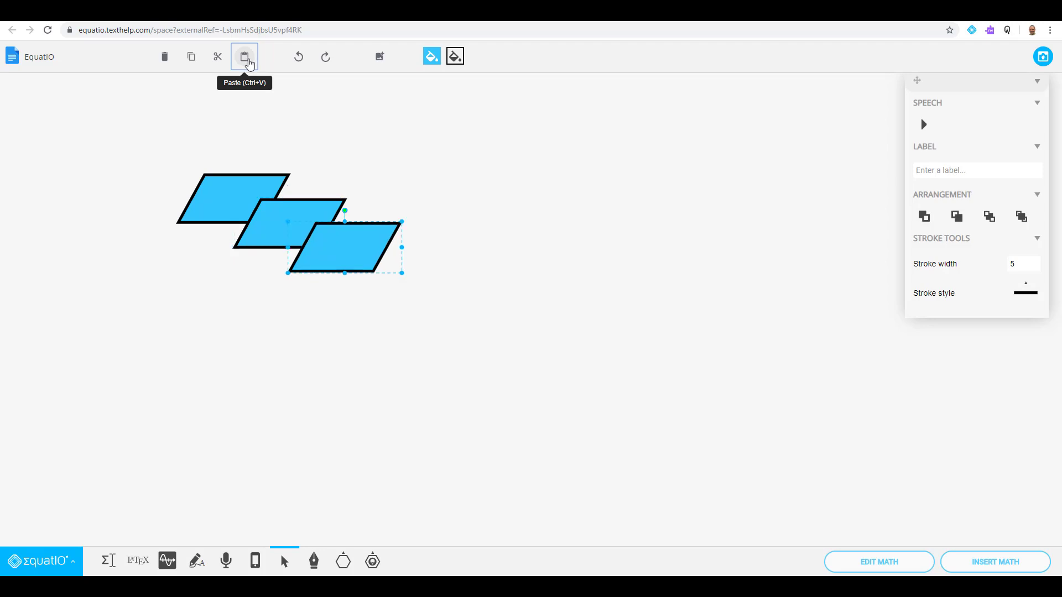
{"action": "left_click", "coordinate": [246, 62]}
{"action": "left_click", "coordinate": [249, 64]}
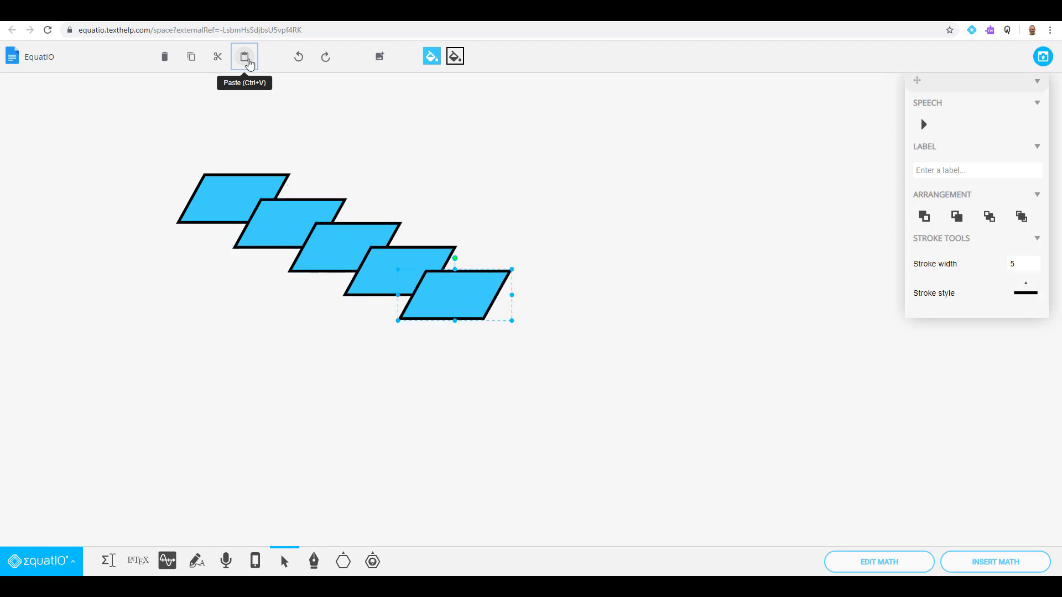
{"action": "left_click", "coordinate": [250, 64]}
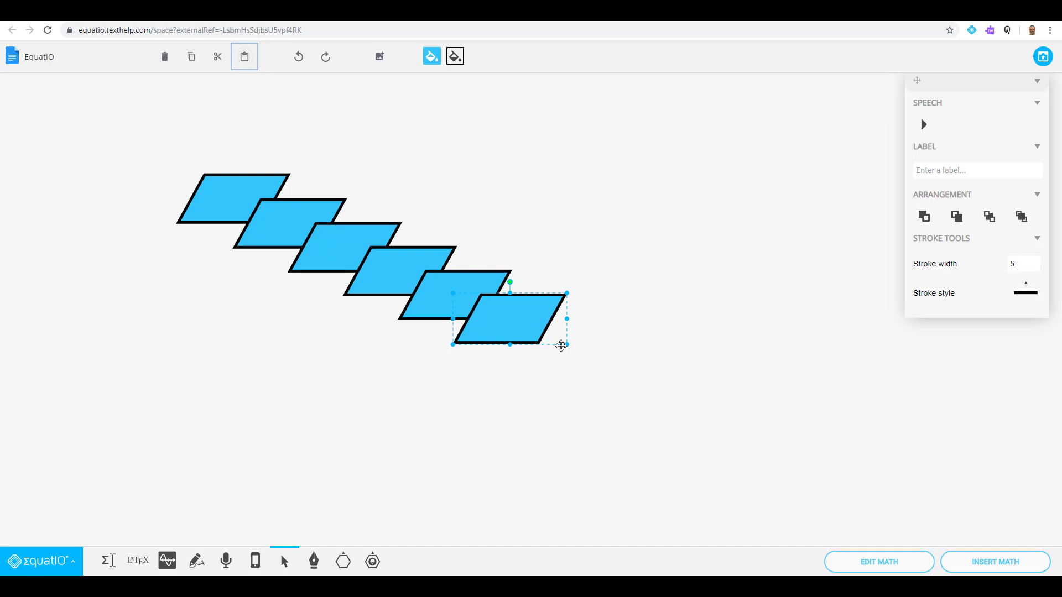
Undo the last four pastes of the parallelogram.
{"action": "key", "text": "ctrl+z"}
{"action": "key", "text": "ctrl+z"}
{"action": "key", "text": "ctrl+z"}
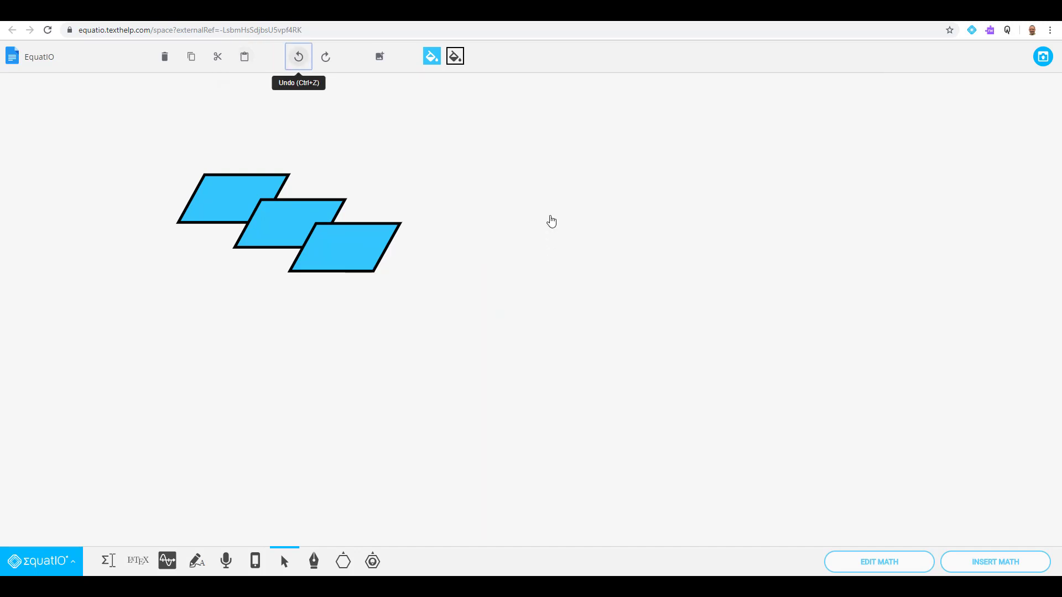
{"action": "left_click", "coordinate": [300, 61]}
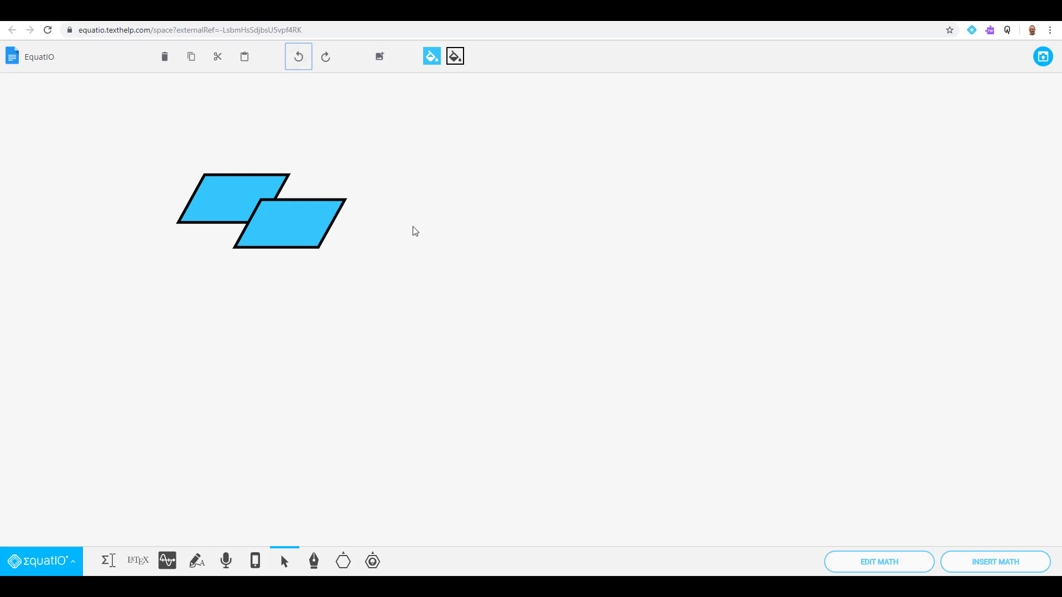
View the image upload window with its allowed file types, and close it without uploading anything.
{"action": "left_click", "coordinate": [380, 58]}
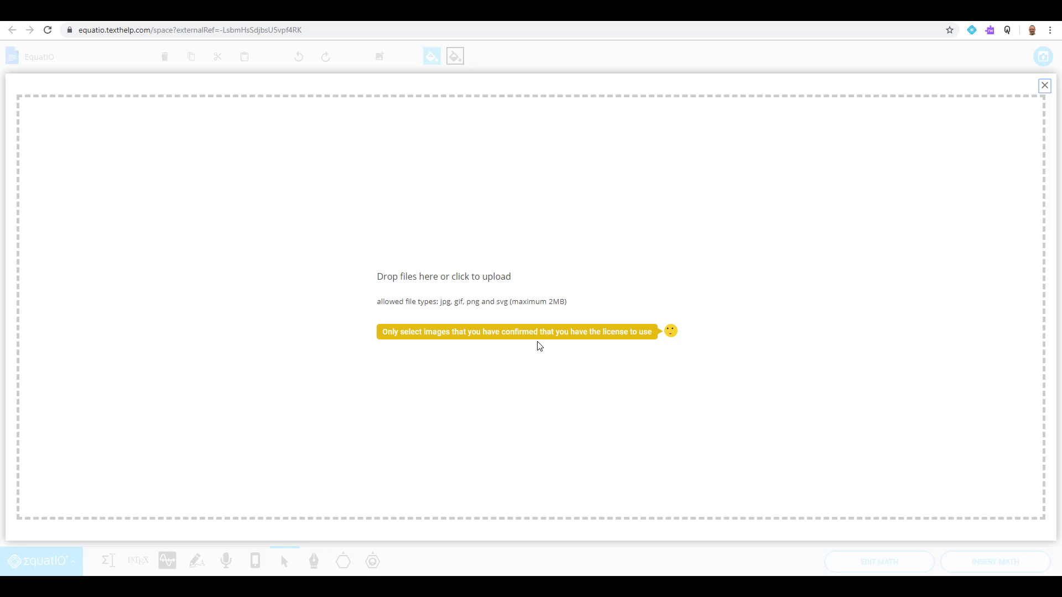
{"action": "left_click", "coordinate": [1045, 86]}
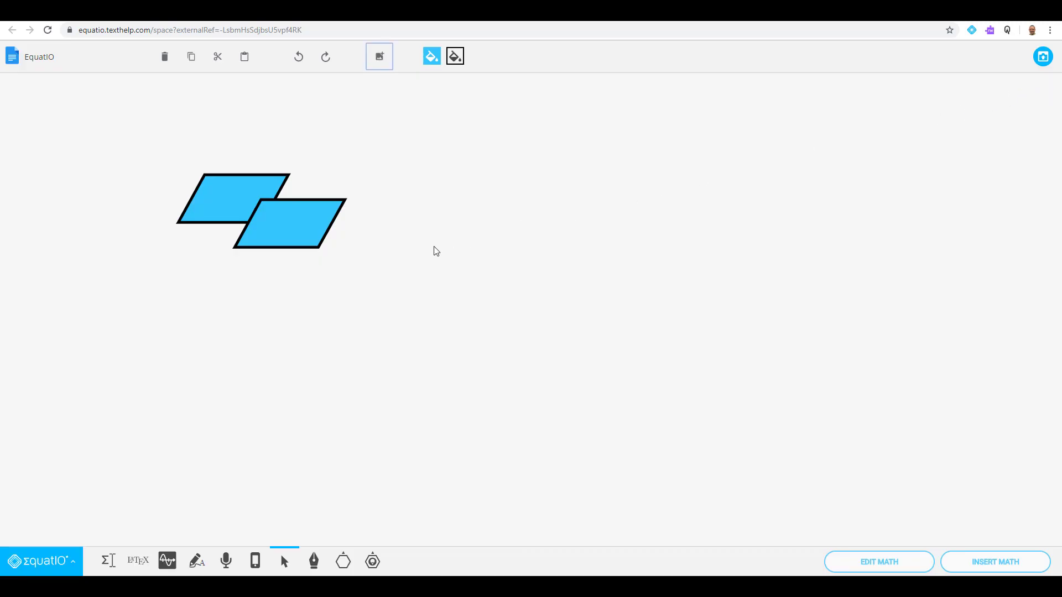
Draw a Coordinate Plane (5 Ticks, With Axes Arrows) beside the parallelograms and select it.
{"action": "left_click", "coordinate": [343, 562]}
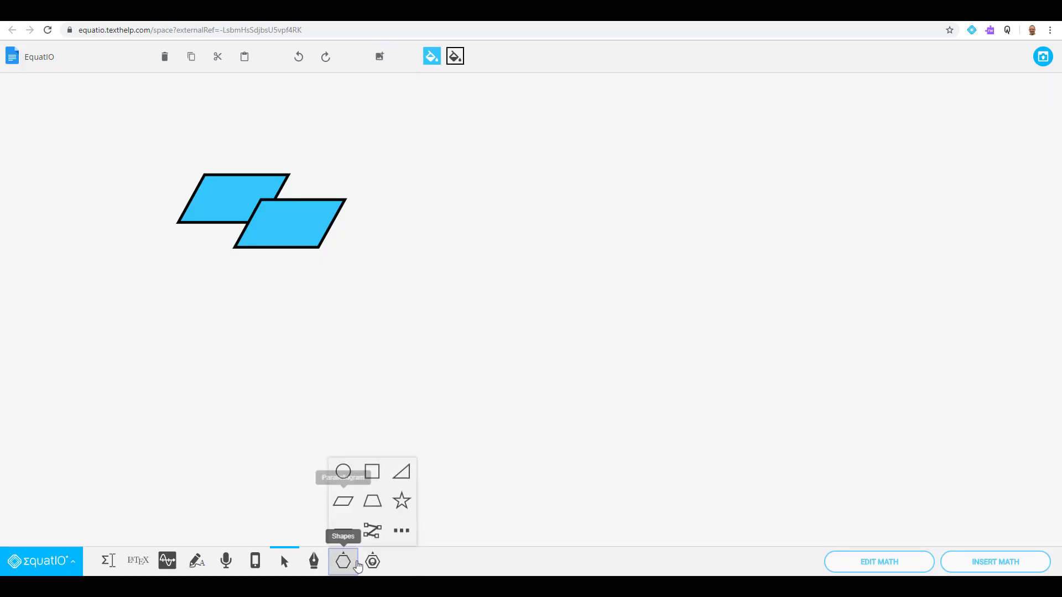
{"action": "left_click", "coordinate": [396, 534]}
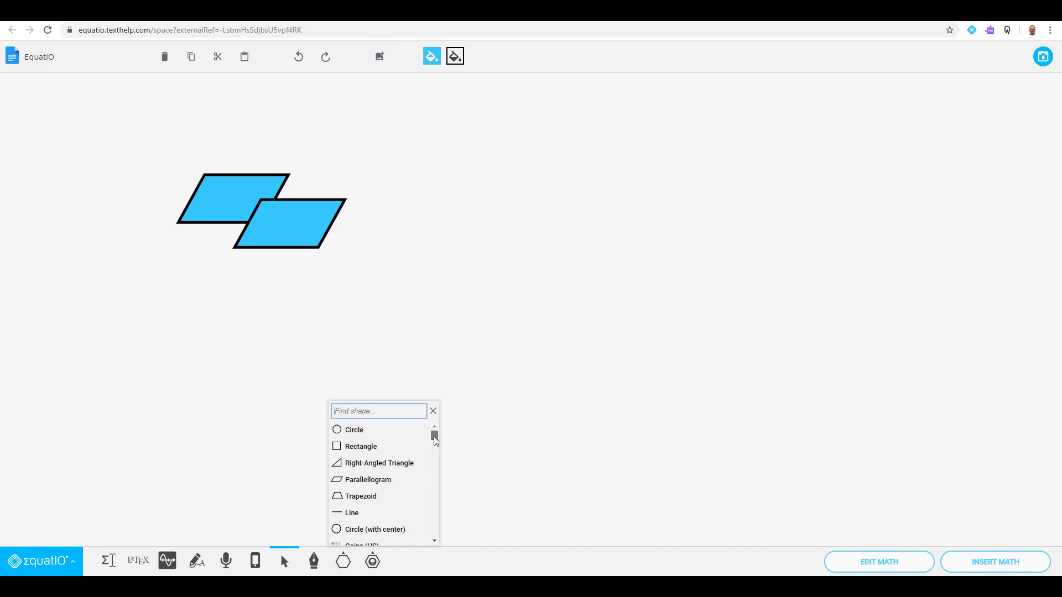
{"action": "left_click_drag", "start_coordinate": [433, 436], "coordinate": [443, 519]}
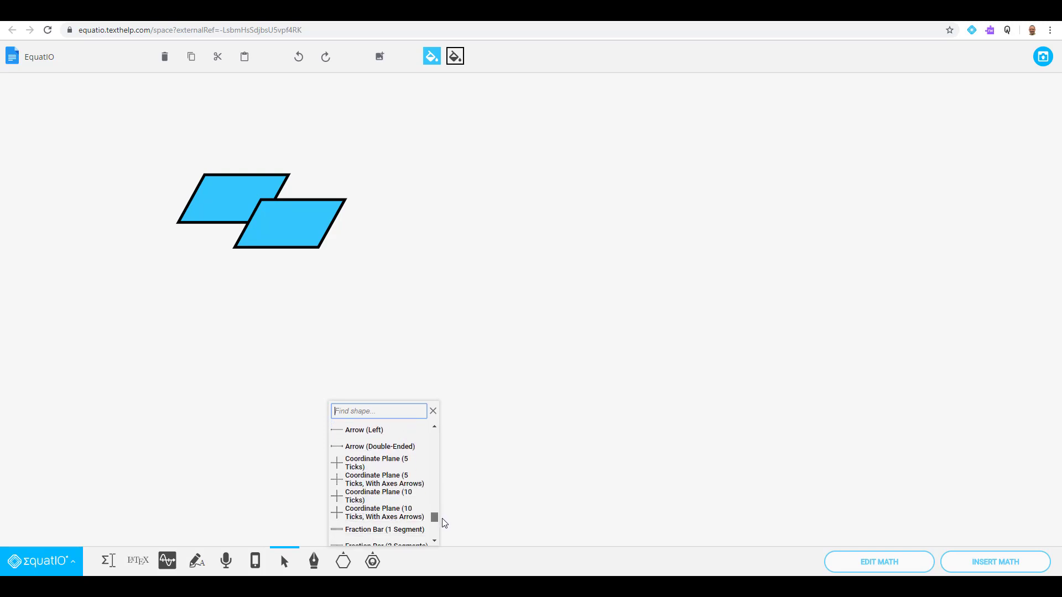
{"action": "left_click", "coordinate": [372, 479]}
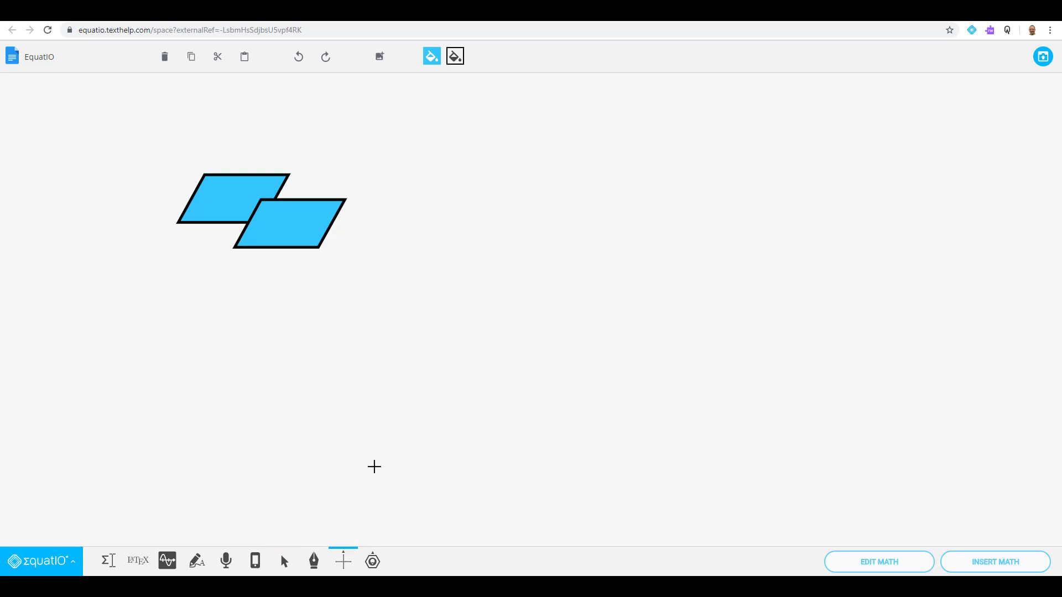
{"action": "left_click_drag", "start_coordinate": [443, 195], "coordinate": [586, 475]}
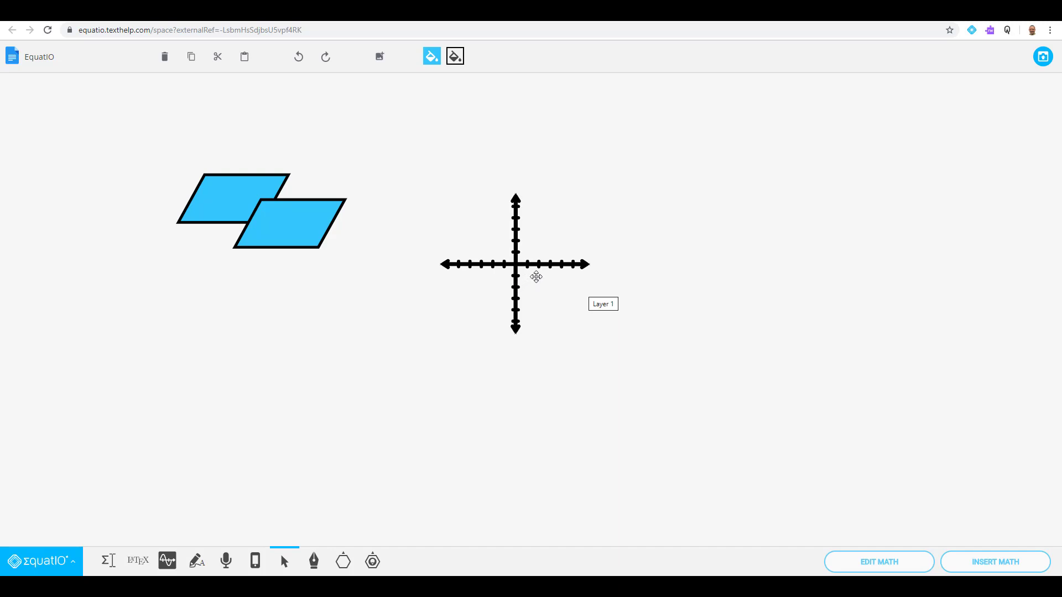
{"action": "left_click", "coordinate": [514, 264]}
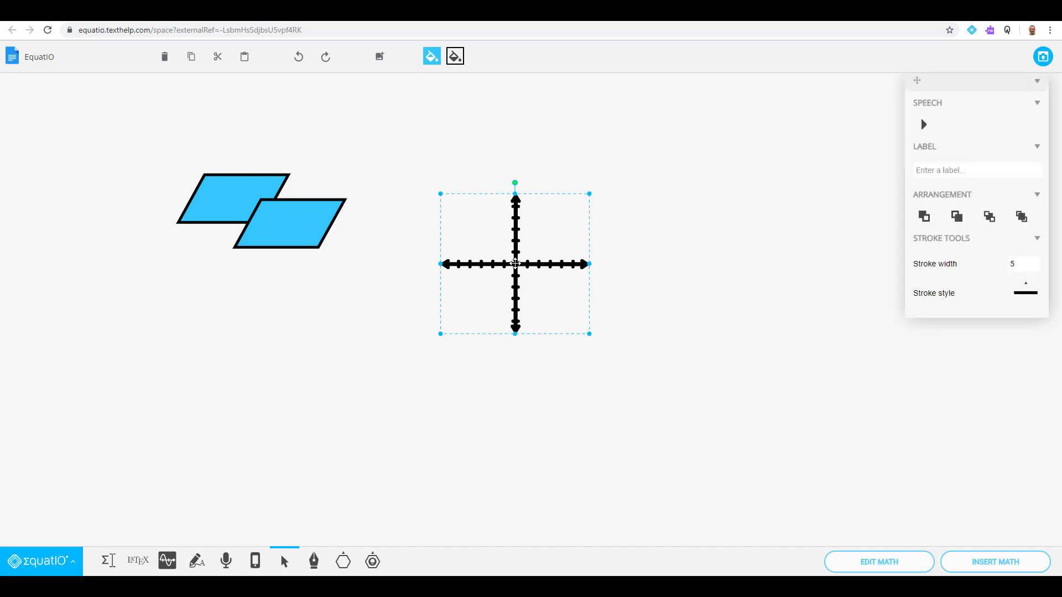
Insert the number 2 as math and place it as a label just below the second tick of the positive horizontal axis.
{"action": "left_click", "coordinate": [108, 561]}
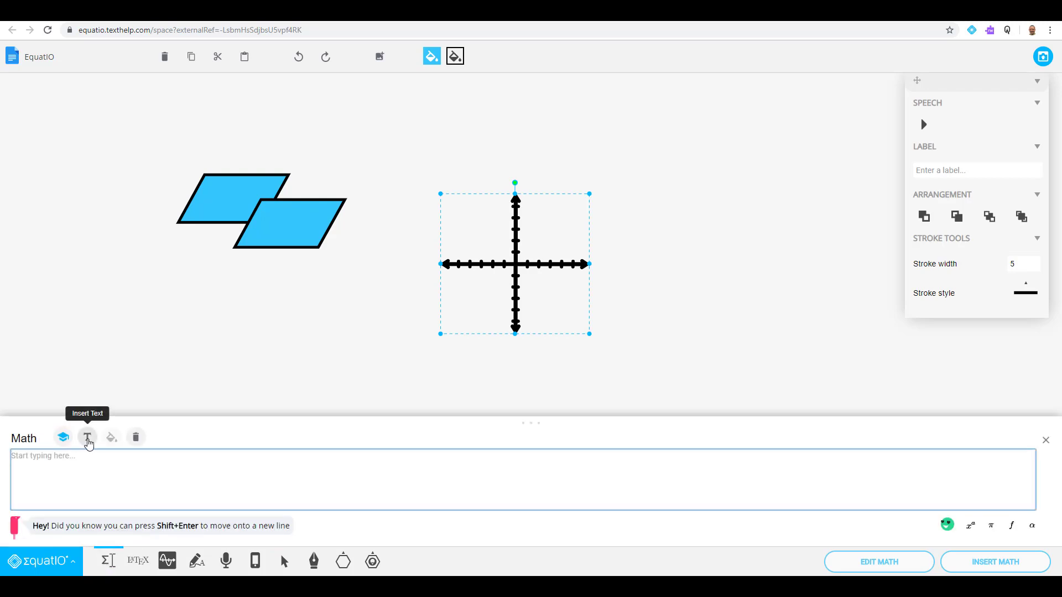
{"action": "left_click", "coordinate": [88, 441]}
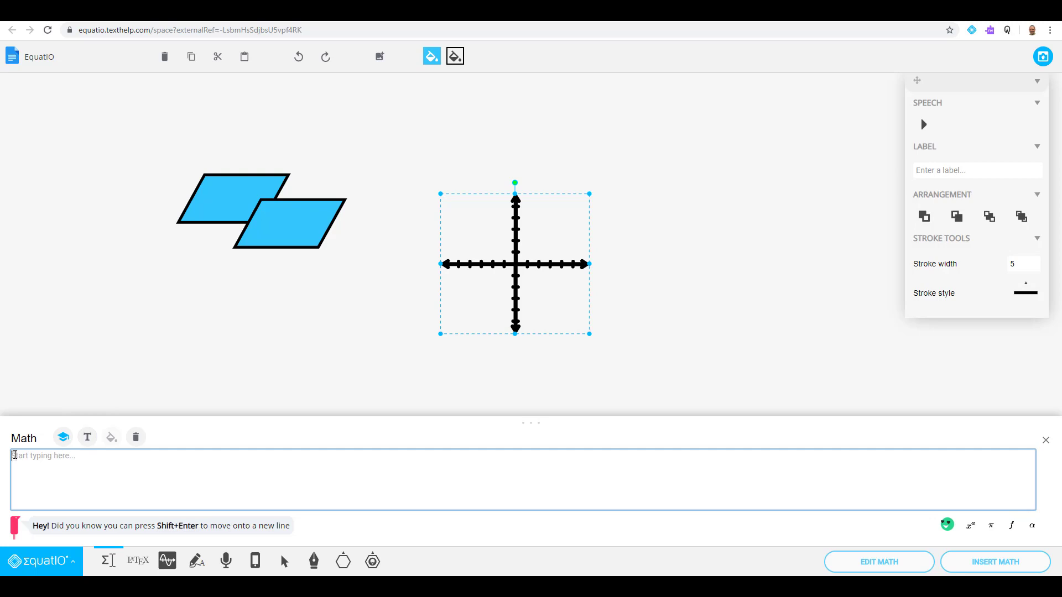
{"action": "type", "text": "2"}
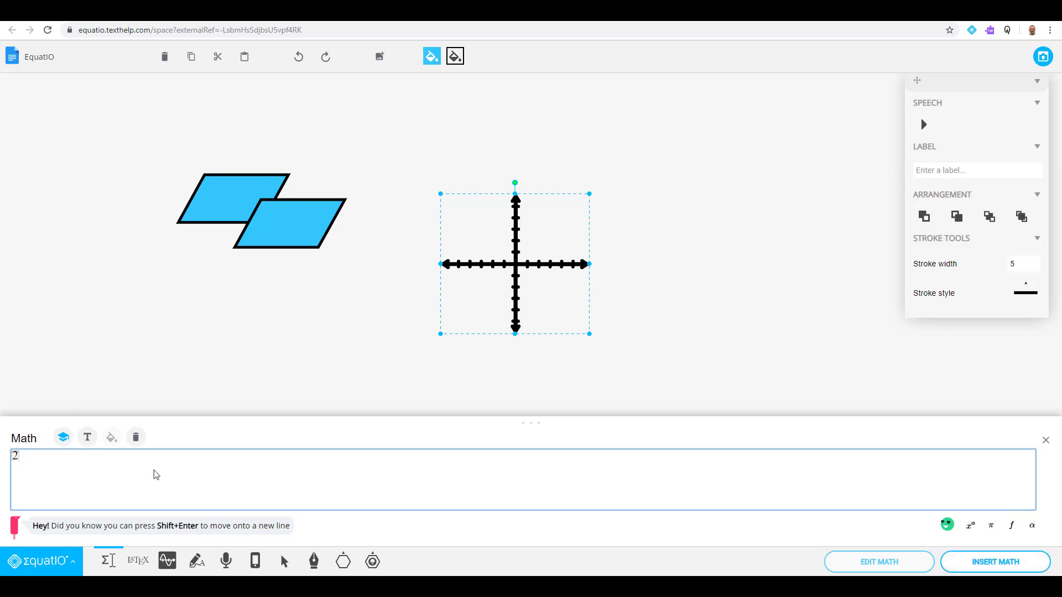
{"action": "left_click", "coordinate": [997, 568]}
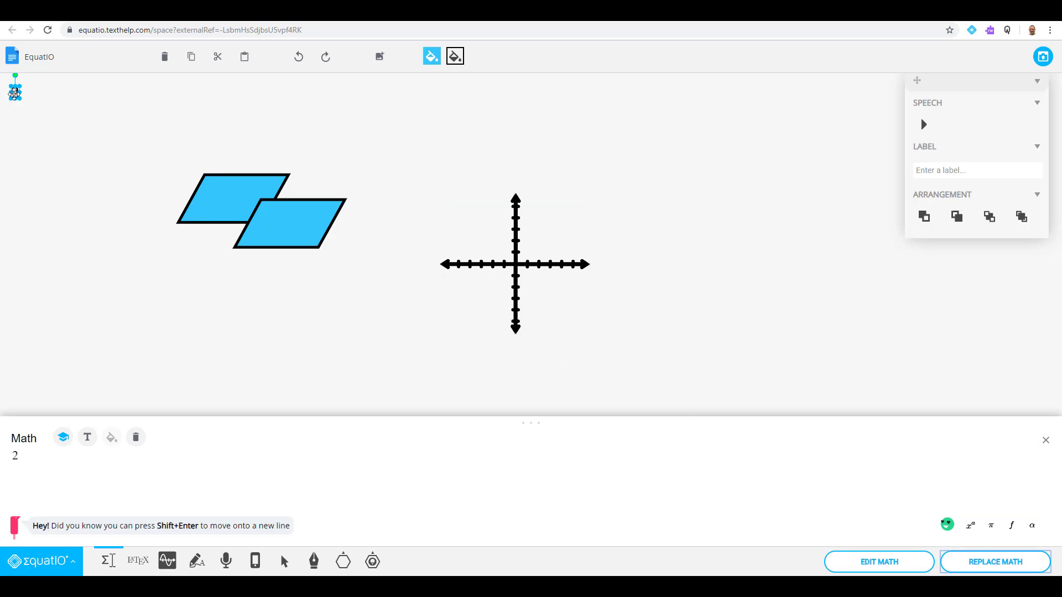
{"action": "left_click_drag", "start_coordinate": [17, 94], "coordinate": [540, 278]}
{"action": "left_click", "coordinate": [606, 200]}
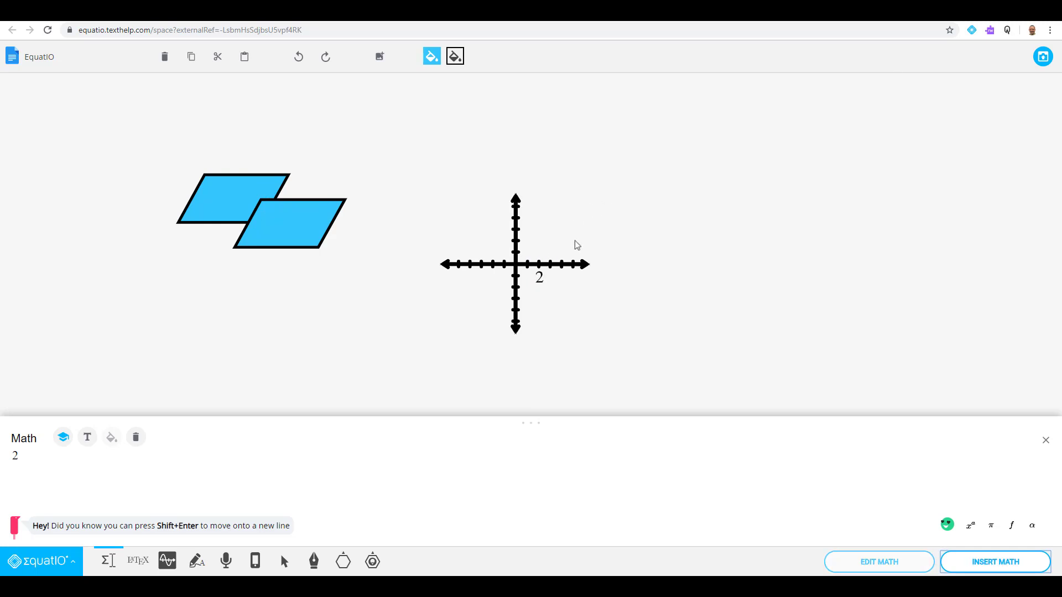
Draw a wide horizontal Number Line smart shape above the coordinate plane.
{"action": "left_click", "coordinate": [374, 565]}
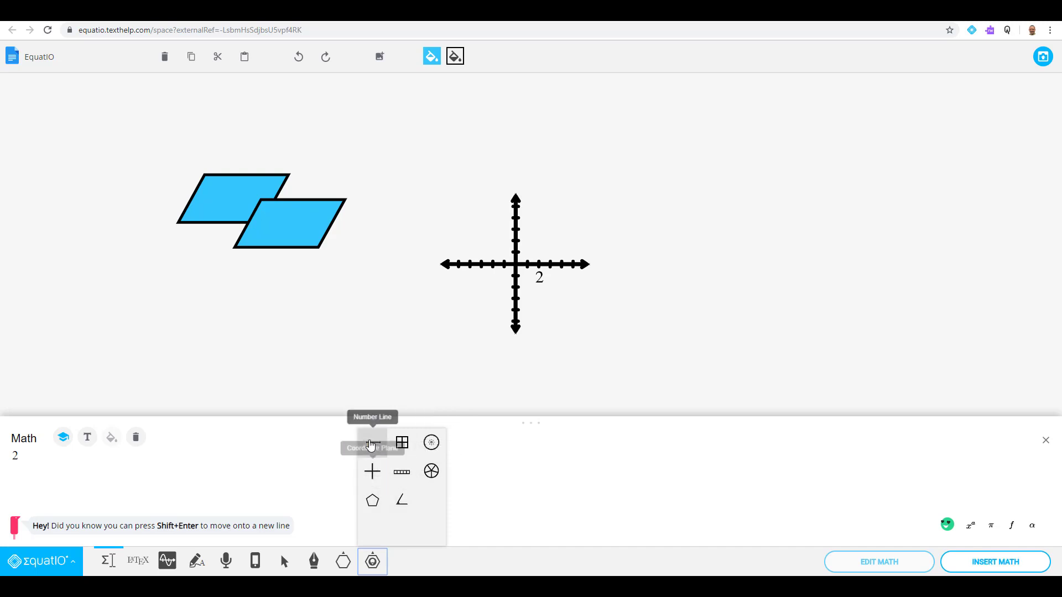
{"action": "left_click", "coordinate": [371, 445]}
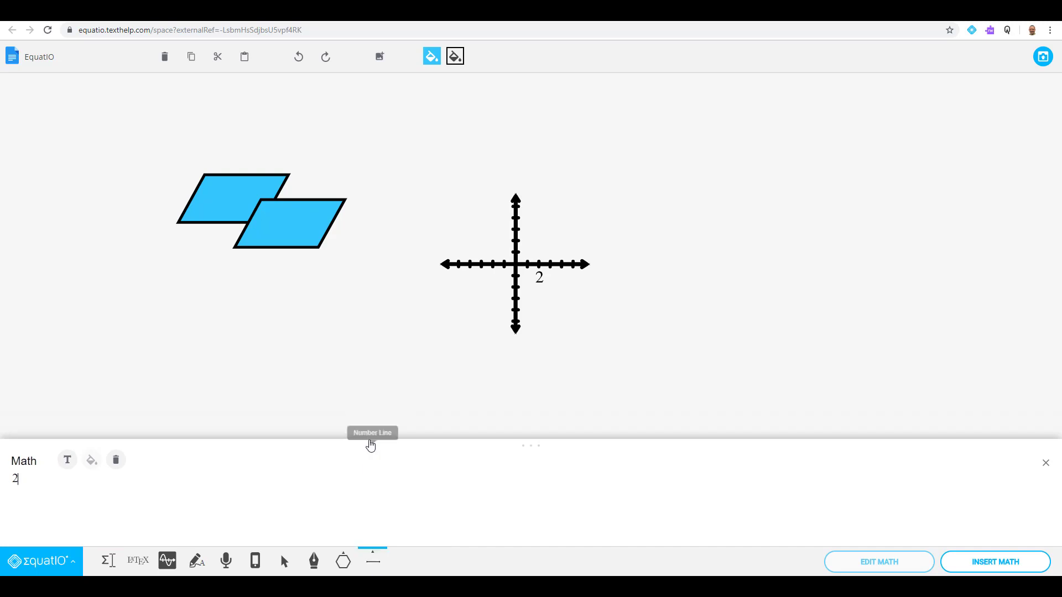
{"action": "left_click_drag", "start_coordinate": [432, 115], "coordinate": [731, 140]}
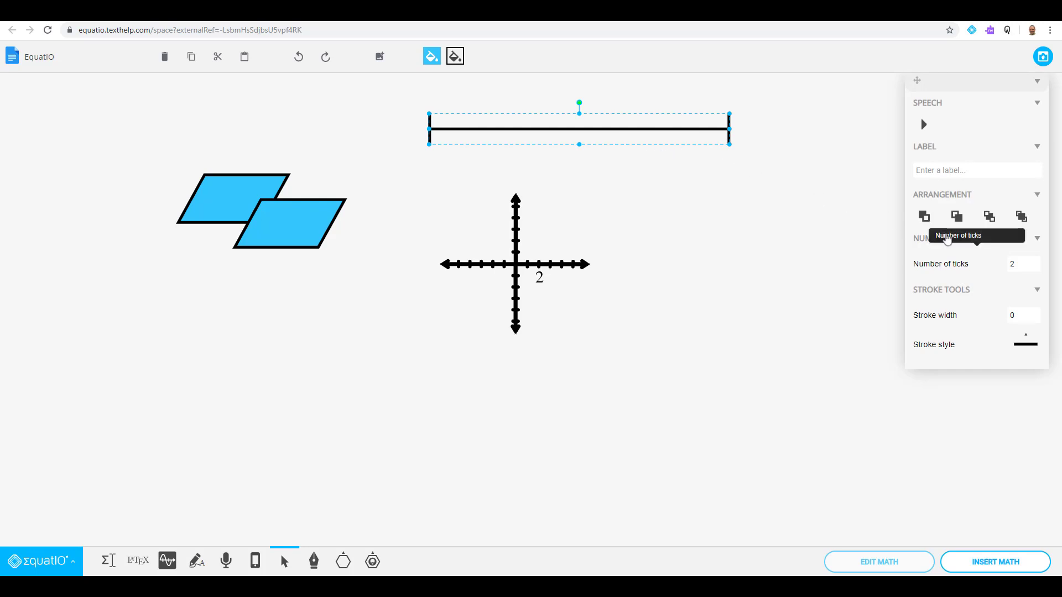
Set the number line's number of ticks to 7.
{"action": "left_click", "coordinate": [1029, 262]}
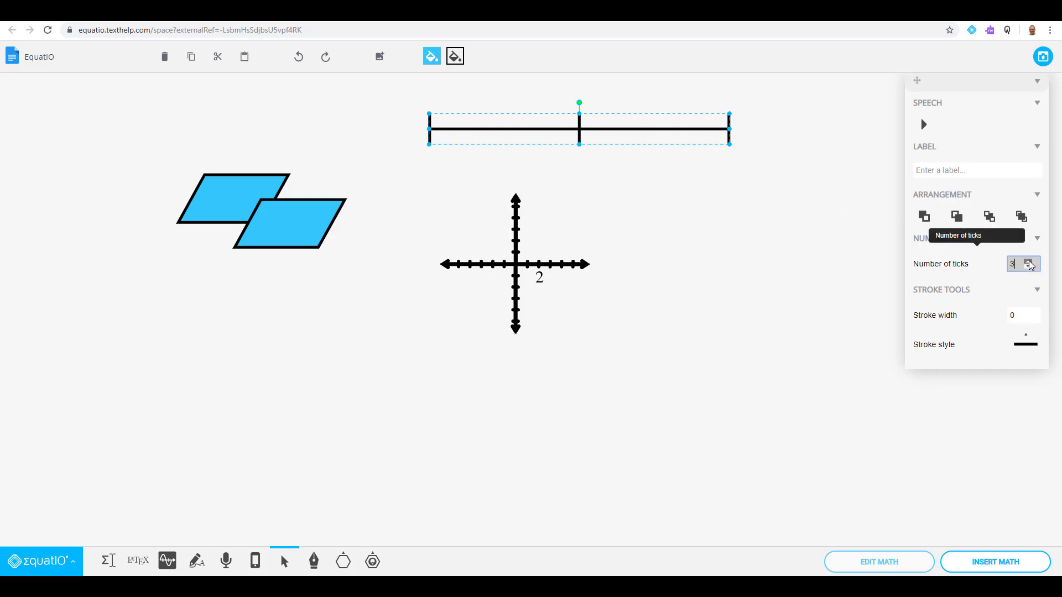
{"action": "left_click", "coordinate": [1029, 261]}
{"action": "left_click", "coordinate": [1030, 261]}
{"action": "left_click", "coordinate": [1030, 262]}
{"action": "left_click", "coordinate": [1030, 262]}
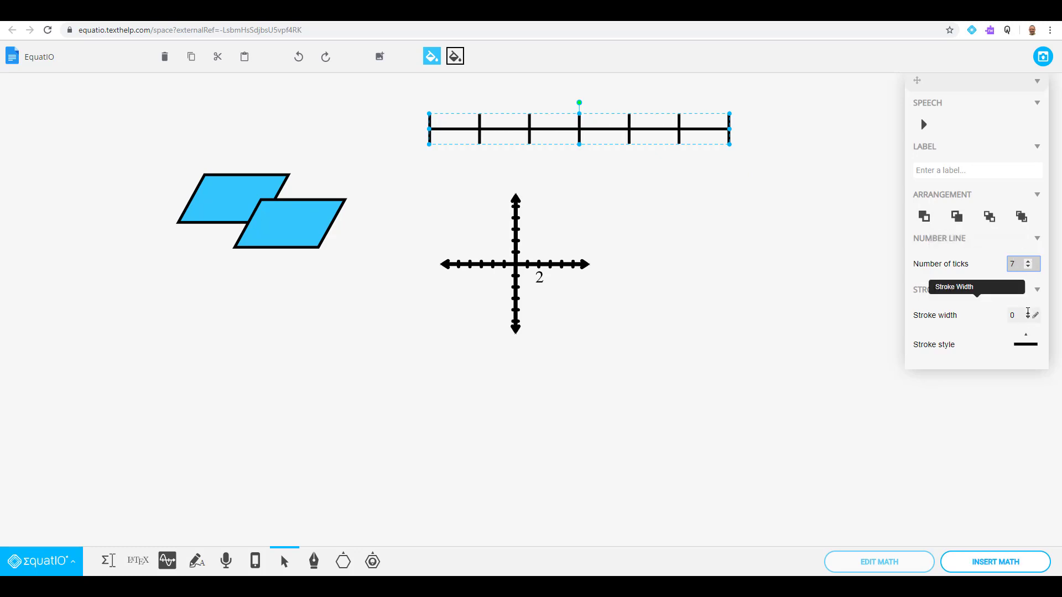
Set the number line's stroke width to 4, view the available stroke styles, and deselect the line.
{"action": "left_click", "coordinate": [1029, 313]}
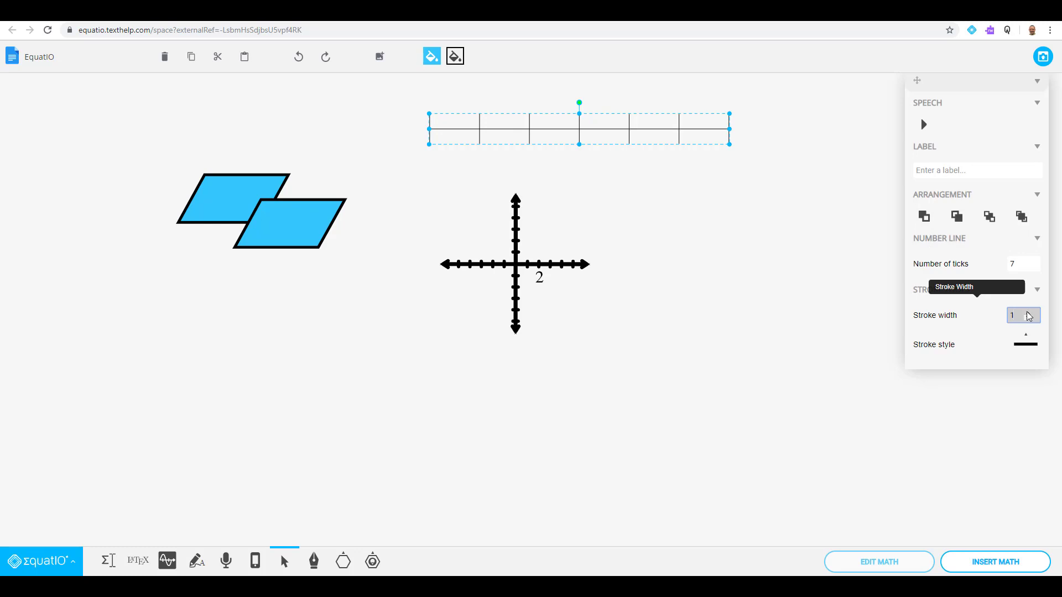
{"action": "left_click", "coordinate": [1029, 313]}
{"action": "left_click", "coordinate": [1029, 313]}
{"action": "left_click", "coordinate": [1029, 313]}
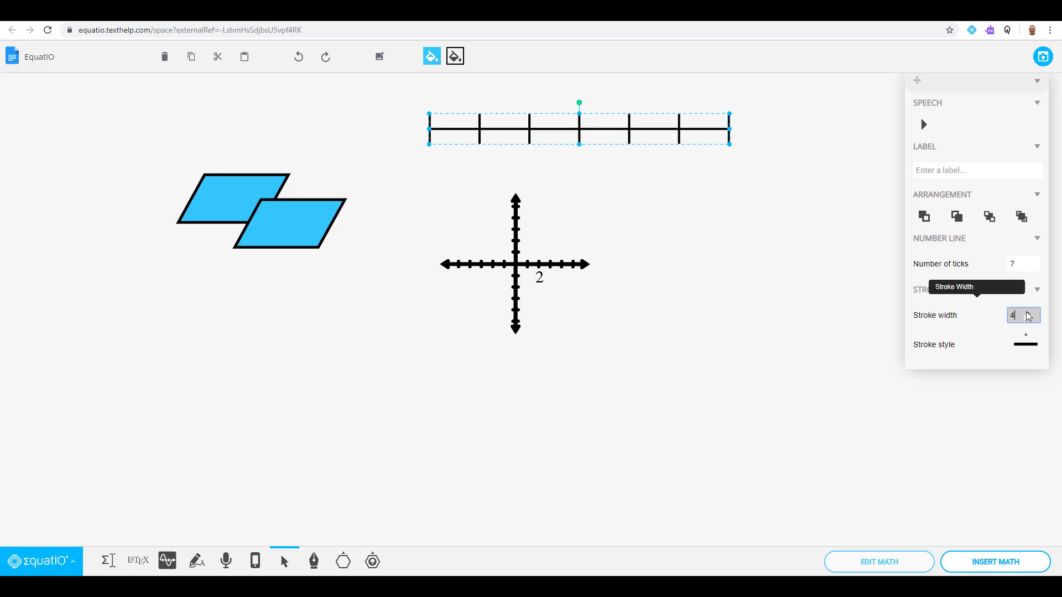
{"action": "left_click", "coordinate": [1028, 344]}
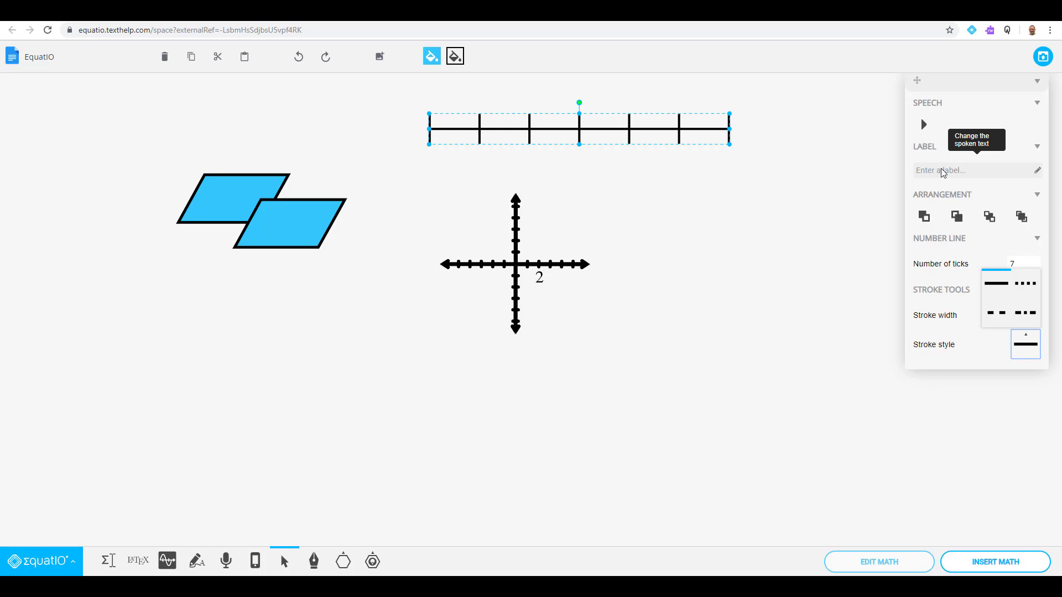
{"action": "left_click", "coordinate": [678, 202]}
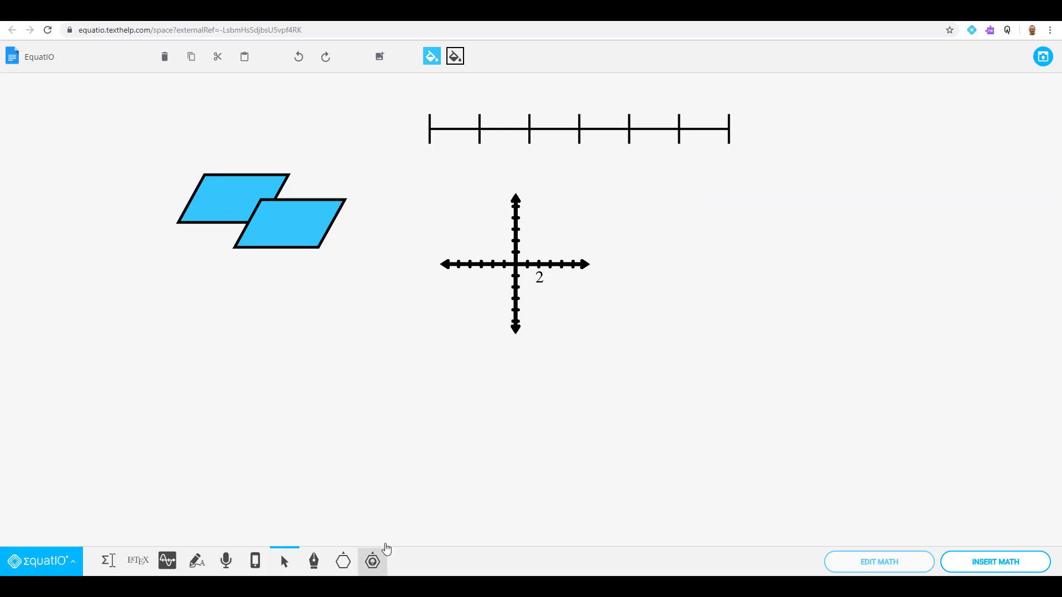
Draw a Coordinate Plane smart shape and place it just to the right of the labeled coordinate plane, under the number line.
{"action": "left_click", "coordinate": [373, 561]}
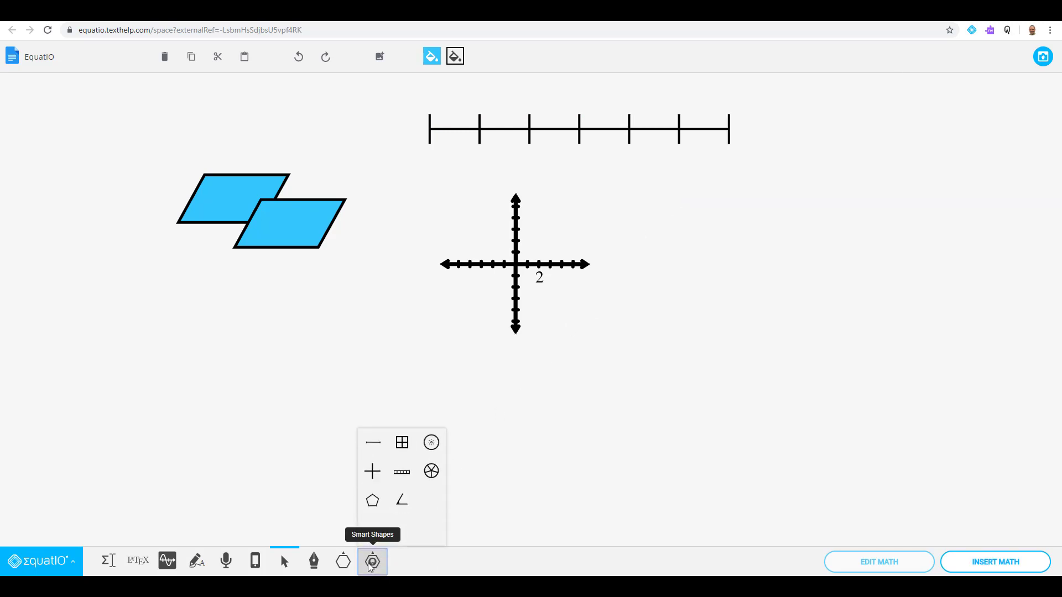
{"action": "left_click", "coordinate": [372, 472]}
{"action": "left_click_drag", "start_coordinate": [668, 211], "coordinate": [837, 396]}
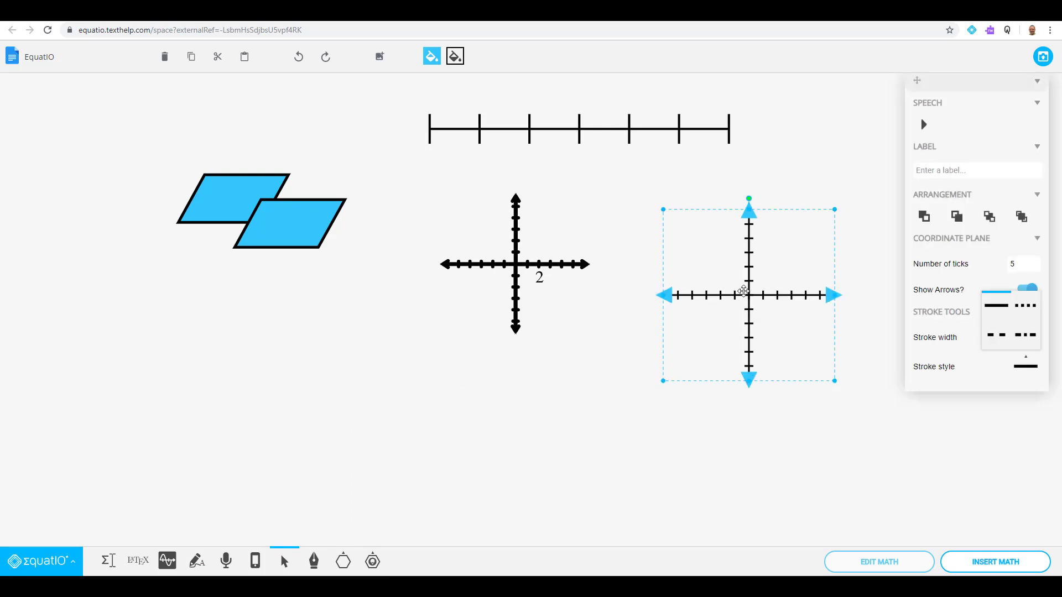
{"action": "left_click_drag", "start_coordinate": [747, 298], "coordinate": [701, 265]}
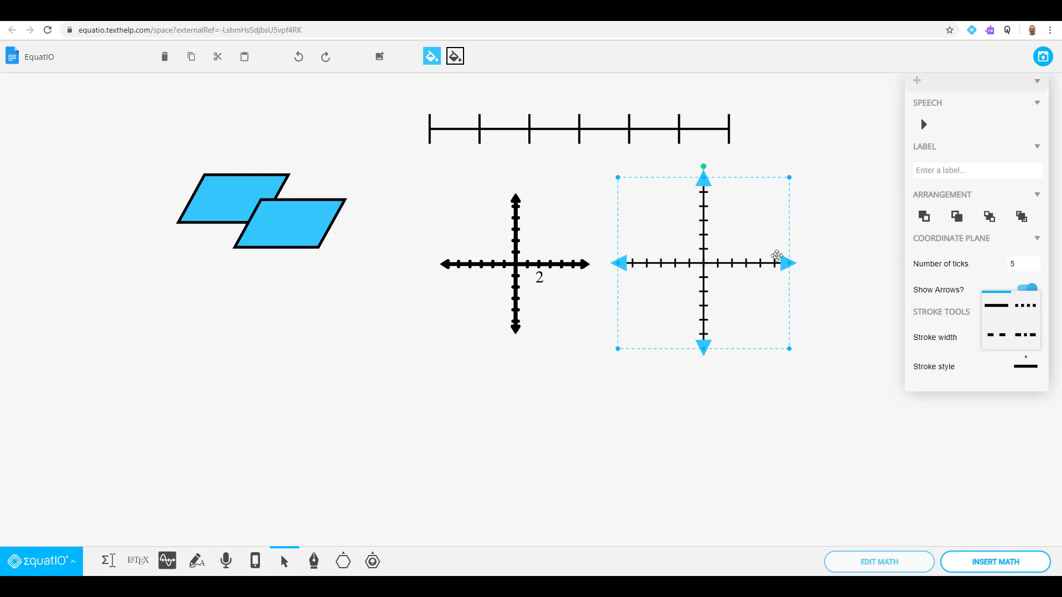
{"action": "left_click", "coordinate": [836, 252]}
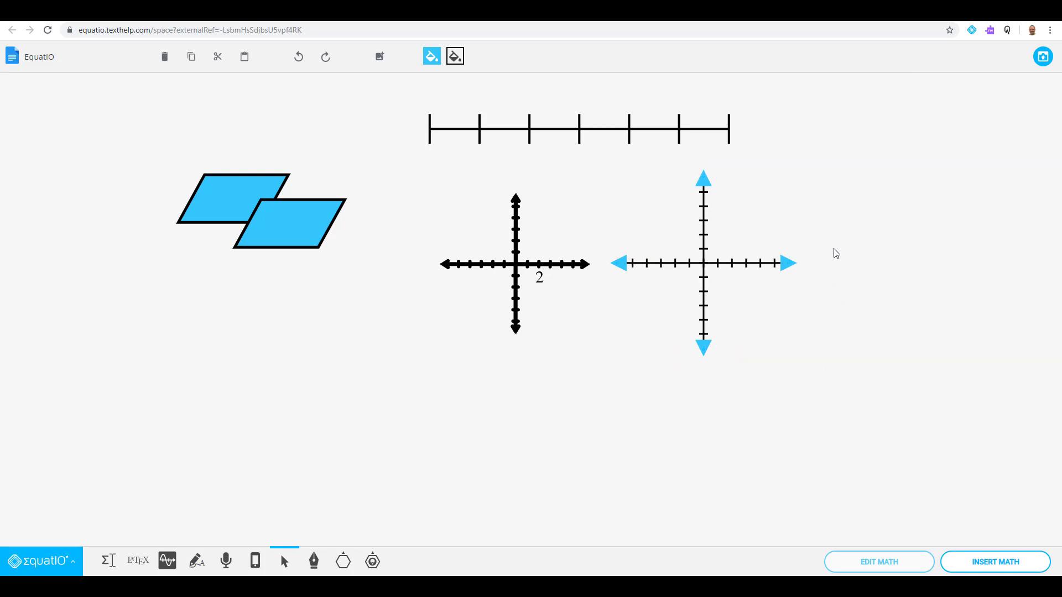
Set the new coordinate plane's number of ticks to 9, and switch its arrows off and back on.
{"action": "left_click", "coordinate": [705, 262]}
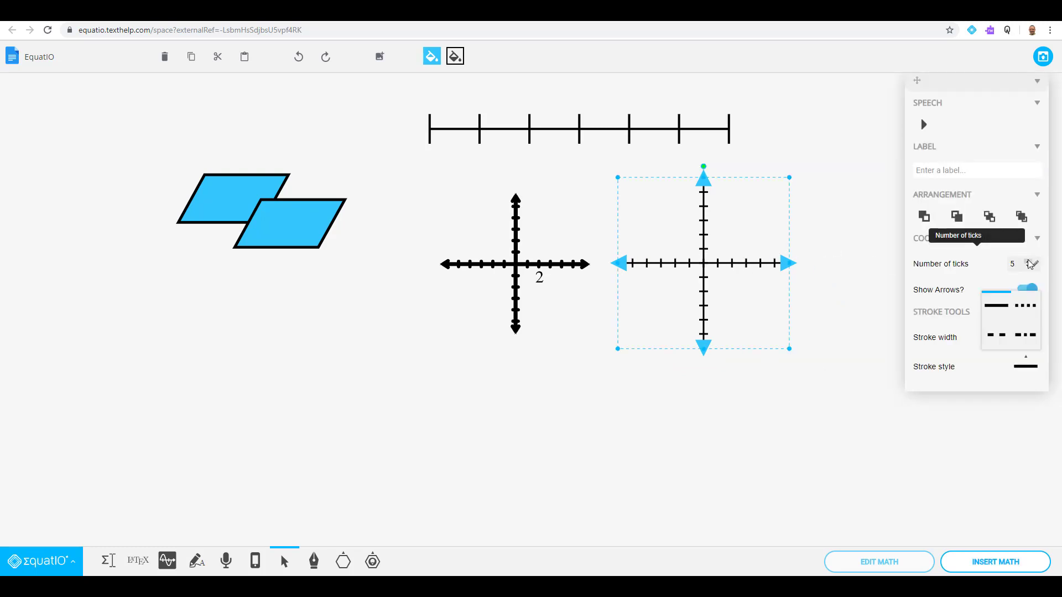
{"action": "left_click", "coordinate": [1029, 261]}
{"action": "left_click", "coordinate": [1029, 261]}
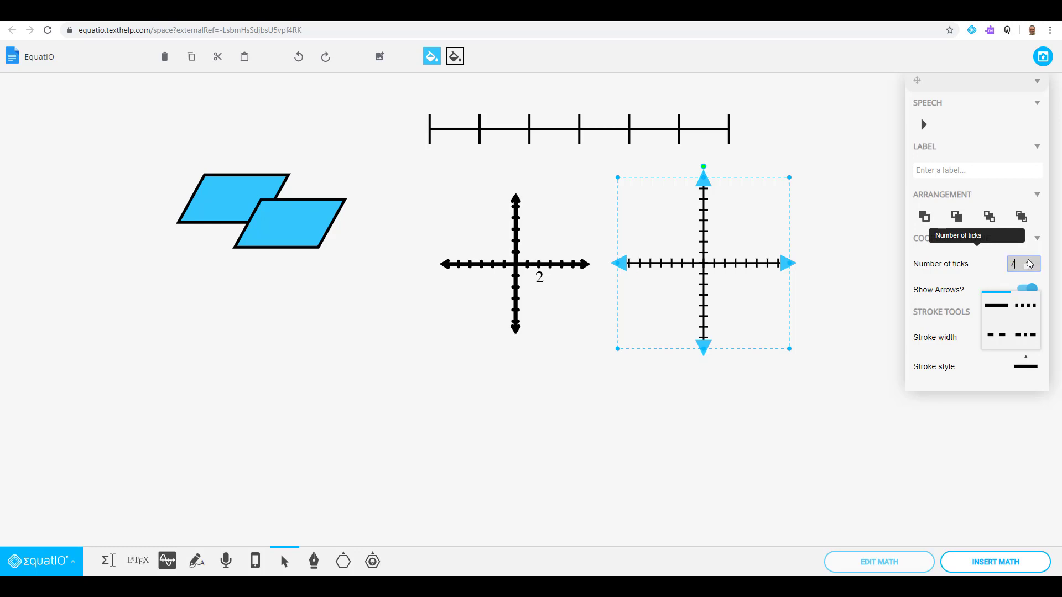
{"action": "left_click", "coordinate": [1029, 261]}
{"action": "left_click", "coordinate": [1029, 261]}
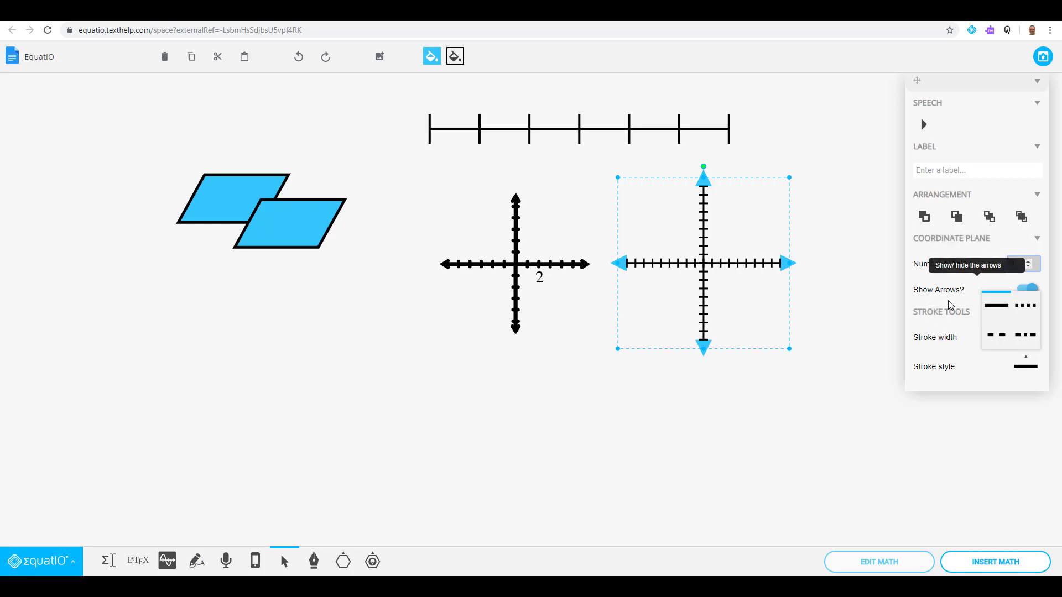
{"action": "left_click", "coordinate": [1022, 290]}
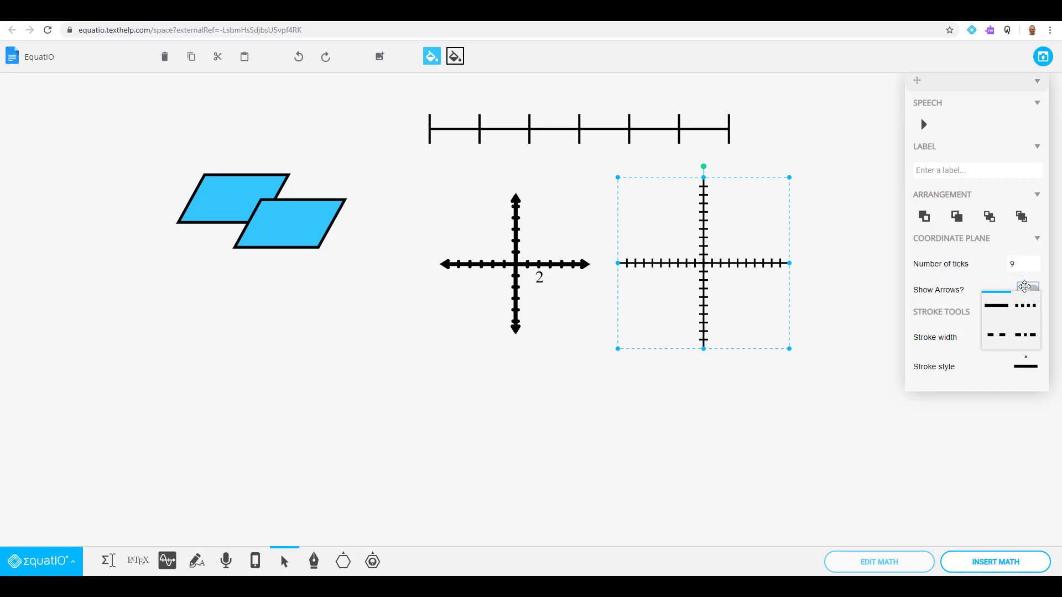
{"action": "left_click", "coordinate": [1029, 290]}
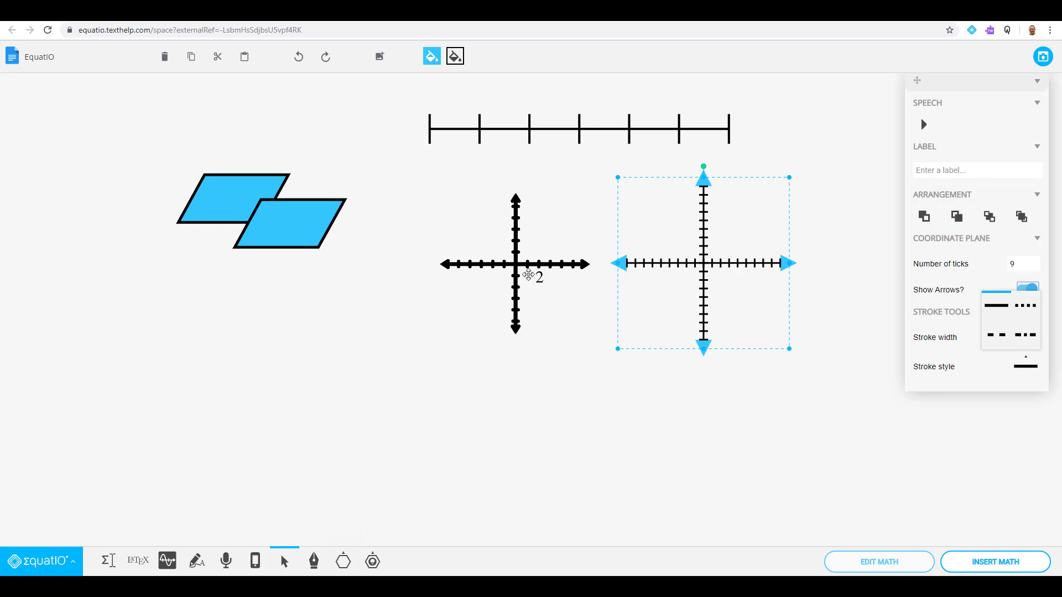
Browse the full list of regular shapes down to the coordinate planes and fraction bars, and close it without picking one.
{"action": "left_click", "coordinate": [343, 561]}
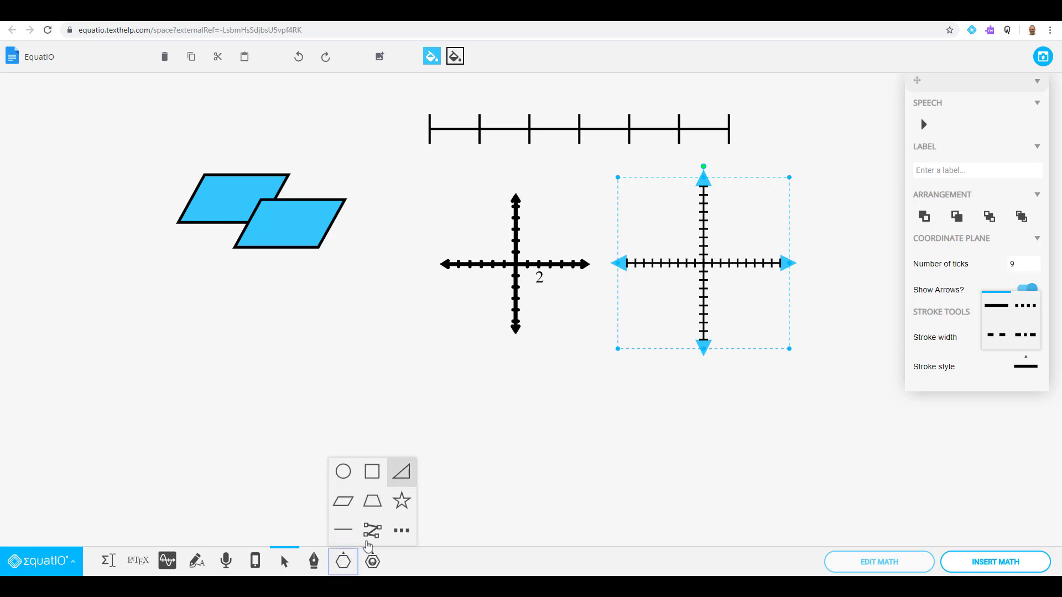
{"action": "left_click", "coordinate": [402, 530]}
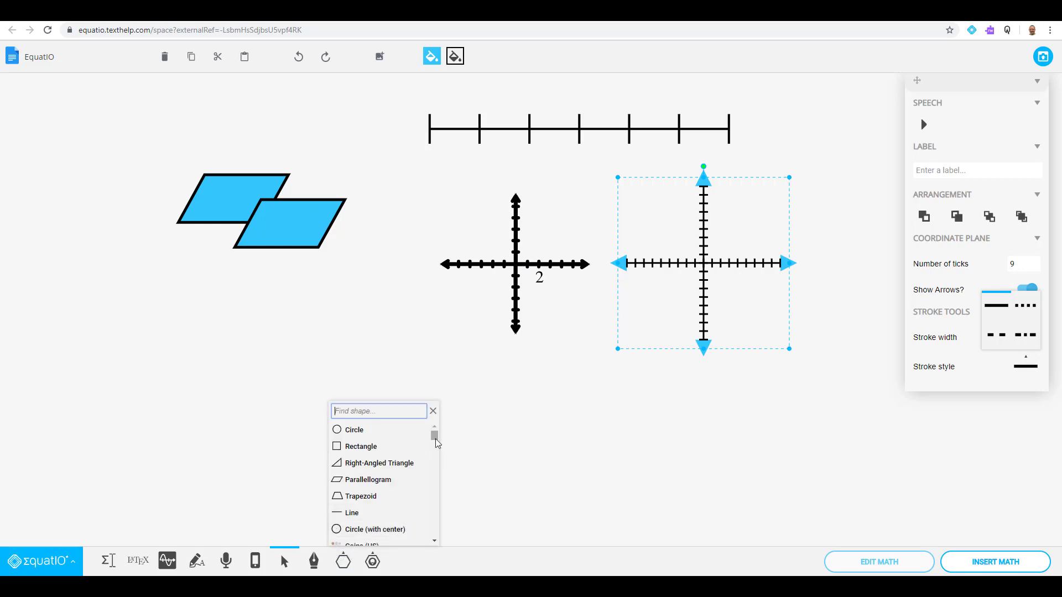
{"action": "left_click_drag", "start_coordinate": [436, 439], "coordinate": [444, 526]}
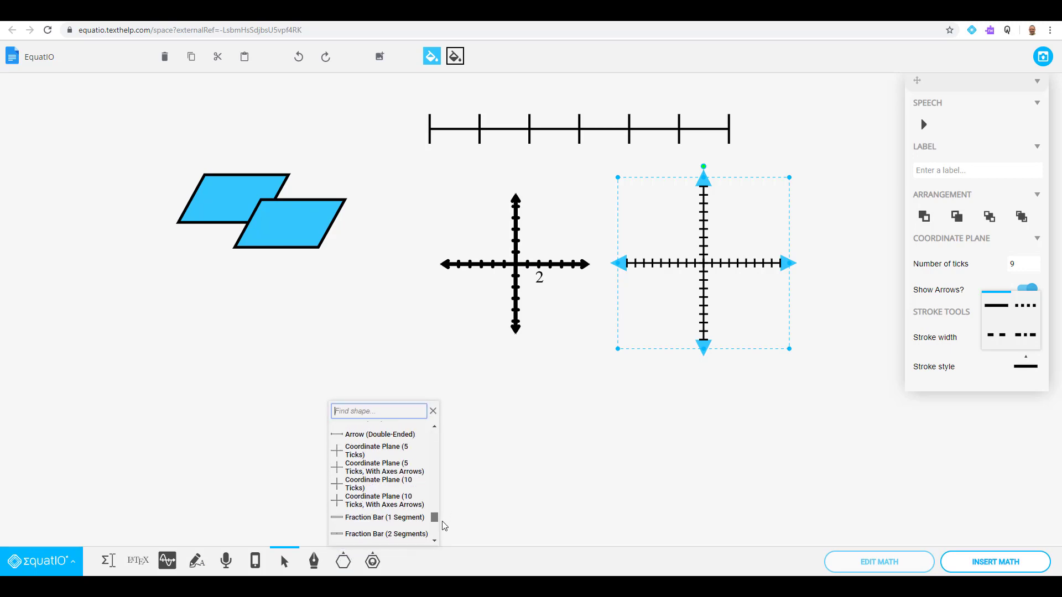
{"action": "left_click", "coordinate": [433, 412]}
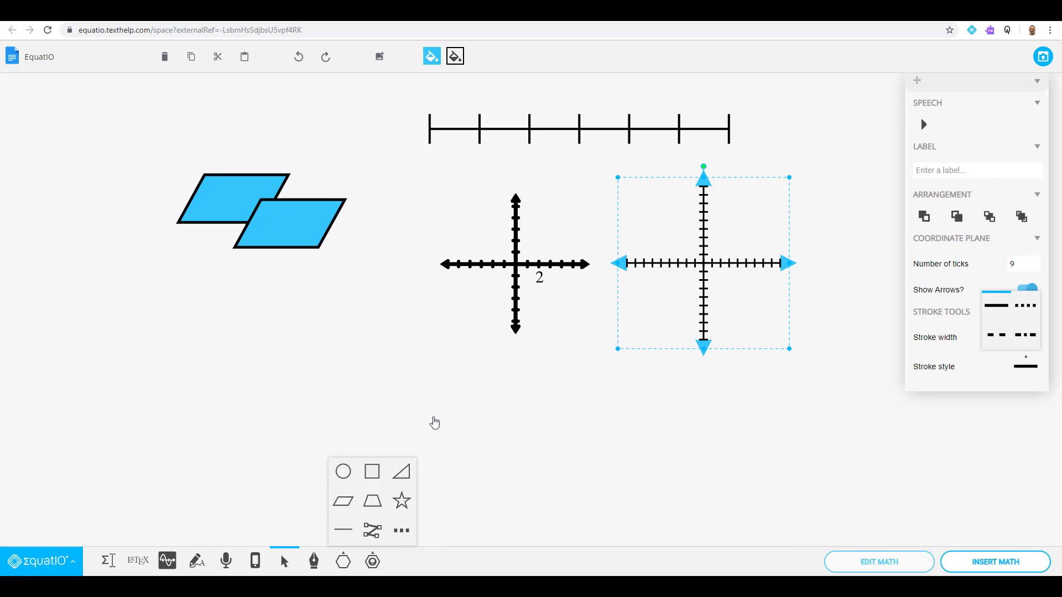
Draw a Fraction Bar smart shape below the parallelograms and deselect it.
{"action": "left_click", "coordinate": [374, 563]}
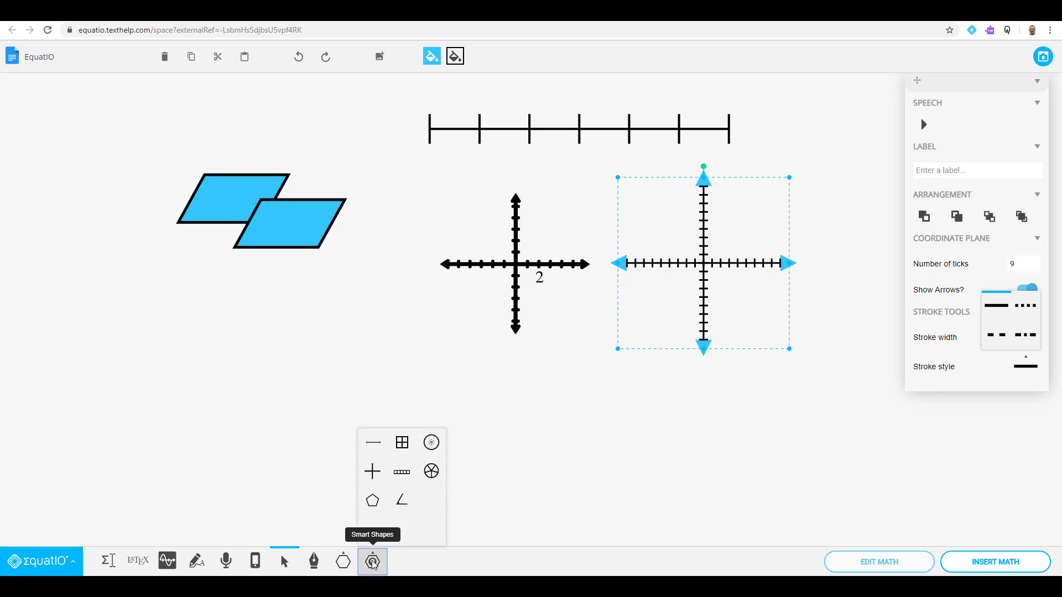
{"action": "left_click", "coordinate": [401, 471]}
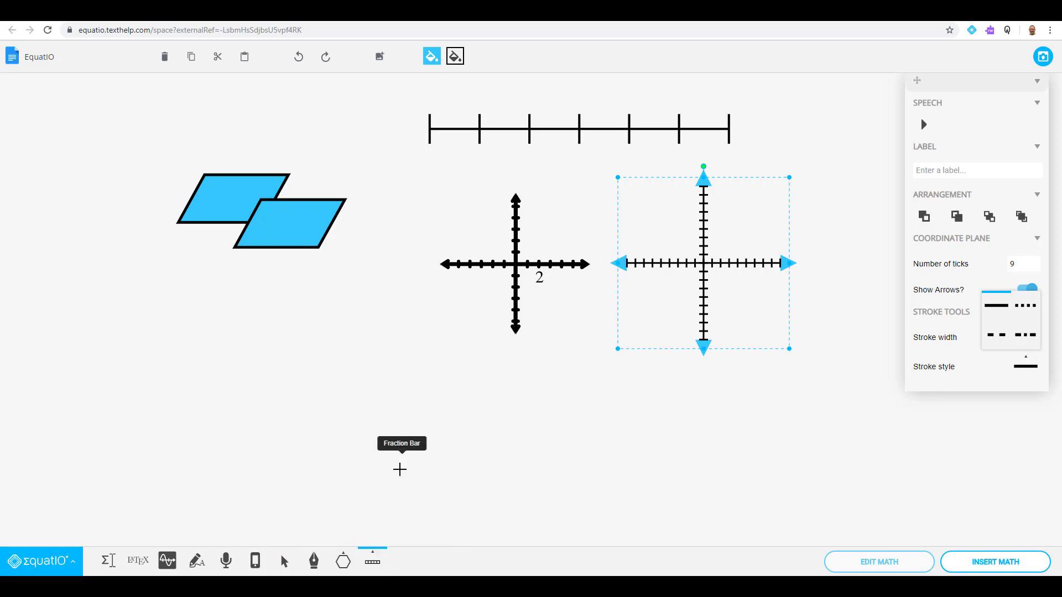
{"action": "left_click_drag", "start_coordinate": [149, 371], "coordinate": [401, 416]}
{"action": "left_click", "coordinate": [456, 394]}
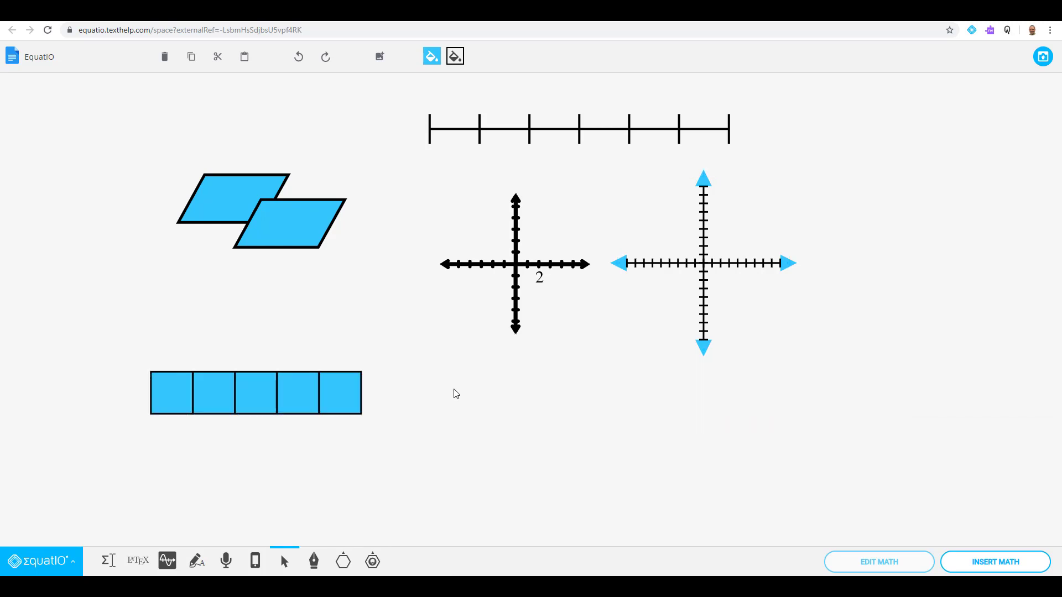
Raise the fraction bar's number of segments to 8, reduce it to 7, and deselect the bar.
{"action": "left_click", "coordinate": [277, 402]}
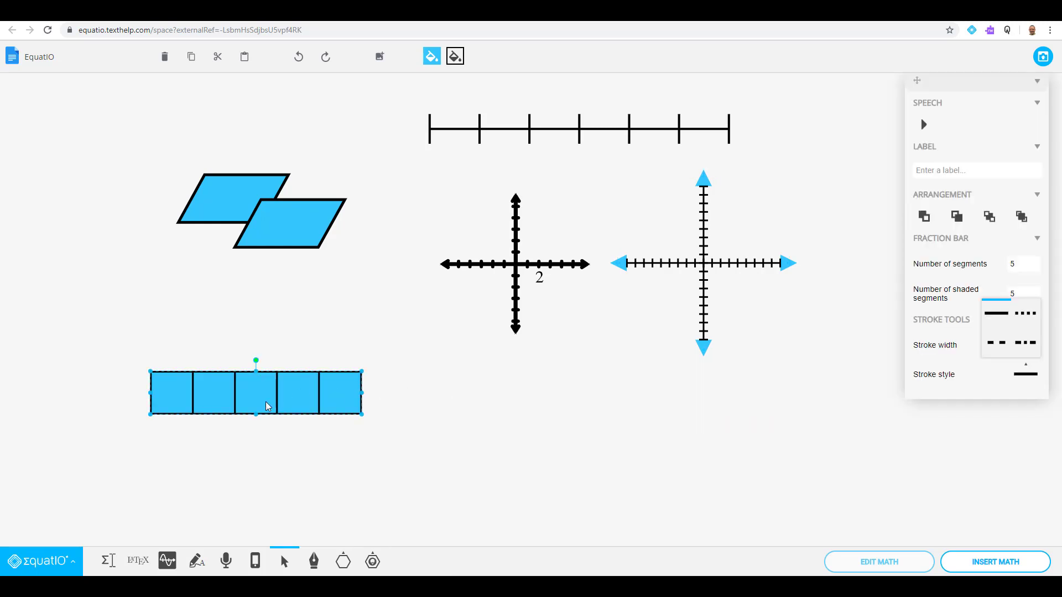
{"action": "left_click", "coordinate": [957, 303]}
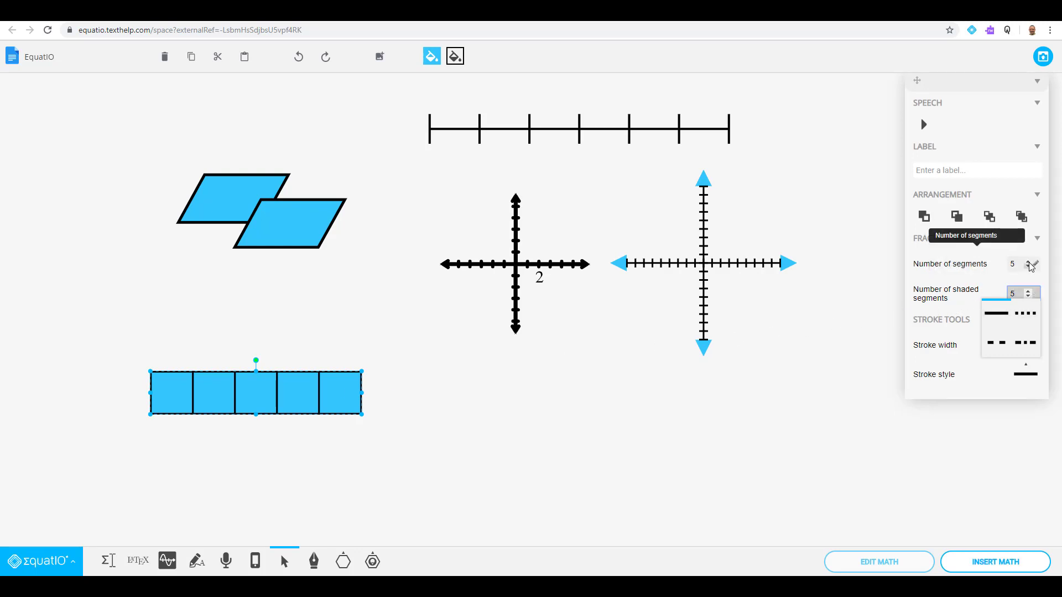
{"action": "left_click", "coordinate": [1029, 262]}
{"action": "left_click", "coordinate": [1029, 263]}
{"action": "left_click", "coordinate": [1029, 262]}
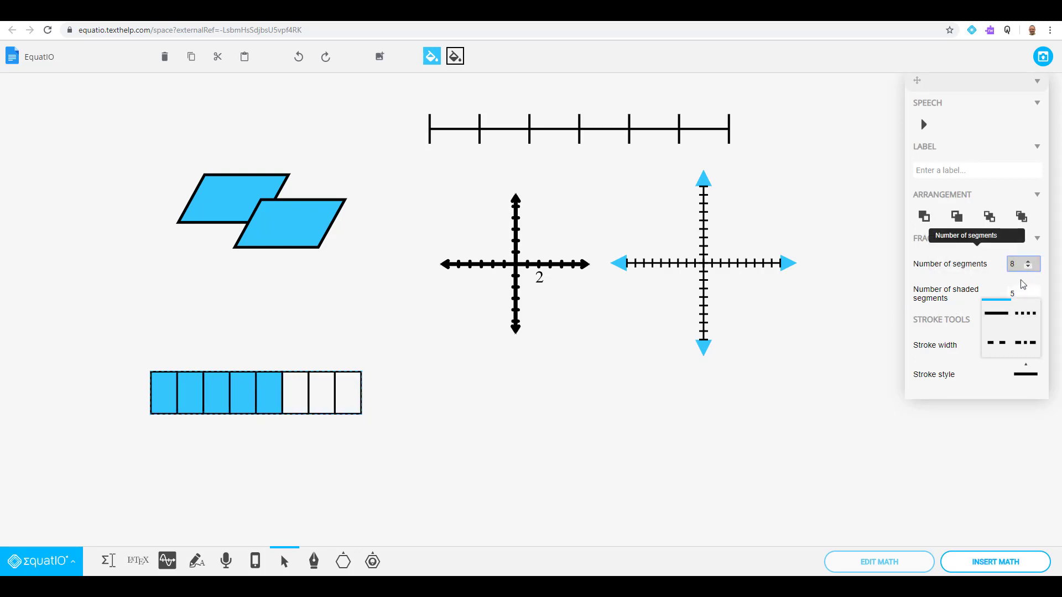
{"action": "left_click", "coordinate": [994, 317]}
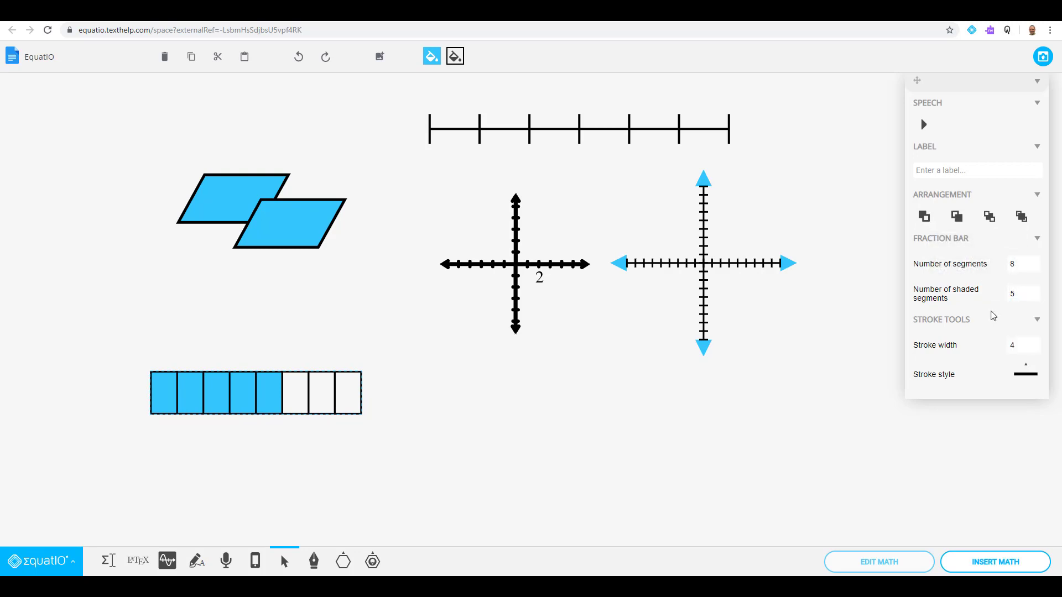
{"action": "left_click", "coordinate": [1029, 267]}
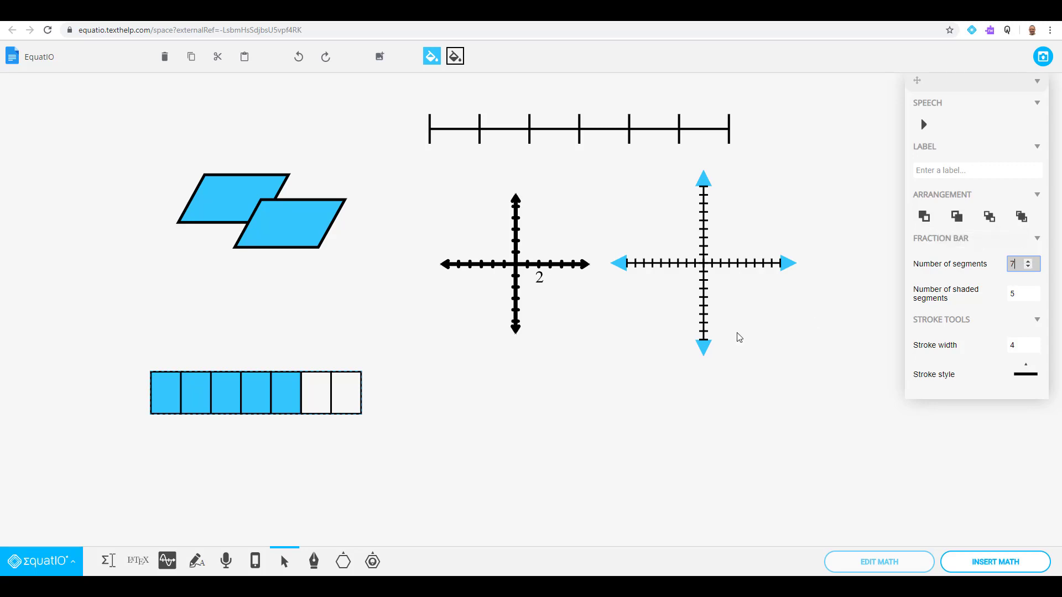
{"action": "left_click", "coordinate": [449, 405]}
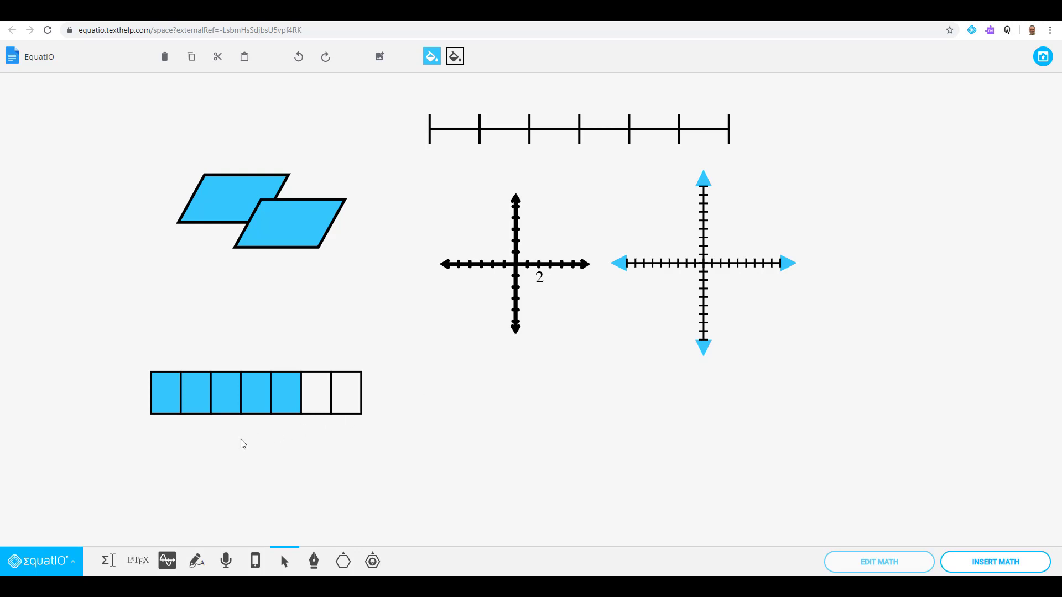
Insert the fraction 5/7 as math, place it centered just above the fraction bar, and close the math editor.
{"action": "left_click", "coordinate": [107, 563]}
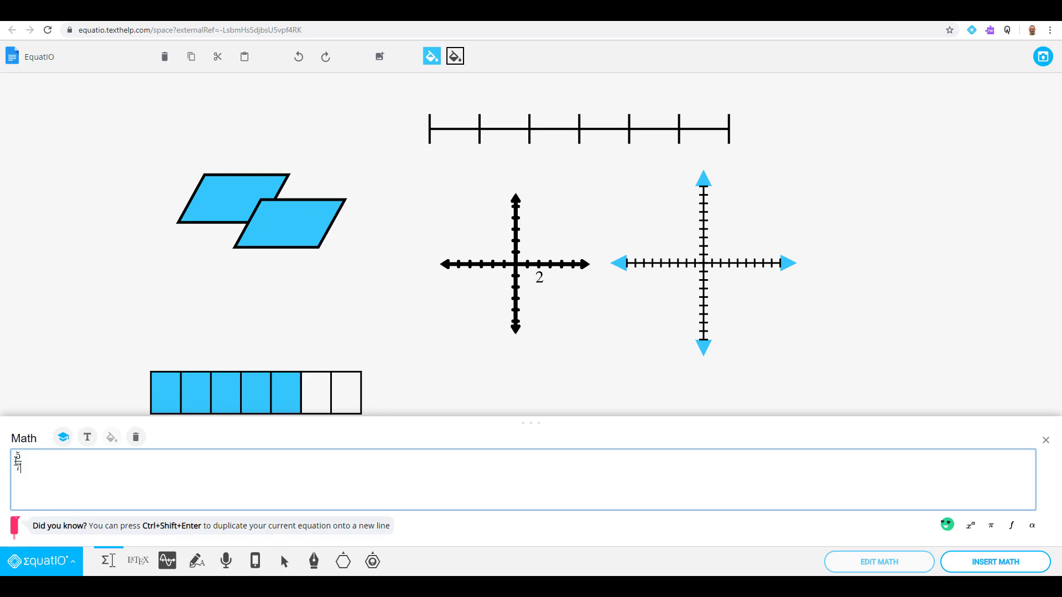
{"action": "left_click", "coordinate": [961, 556]}
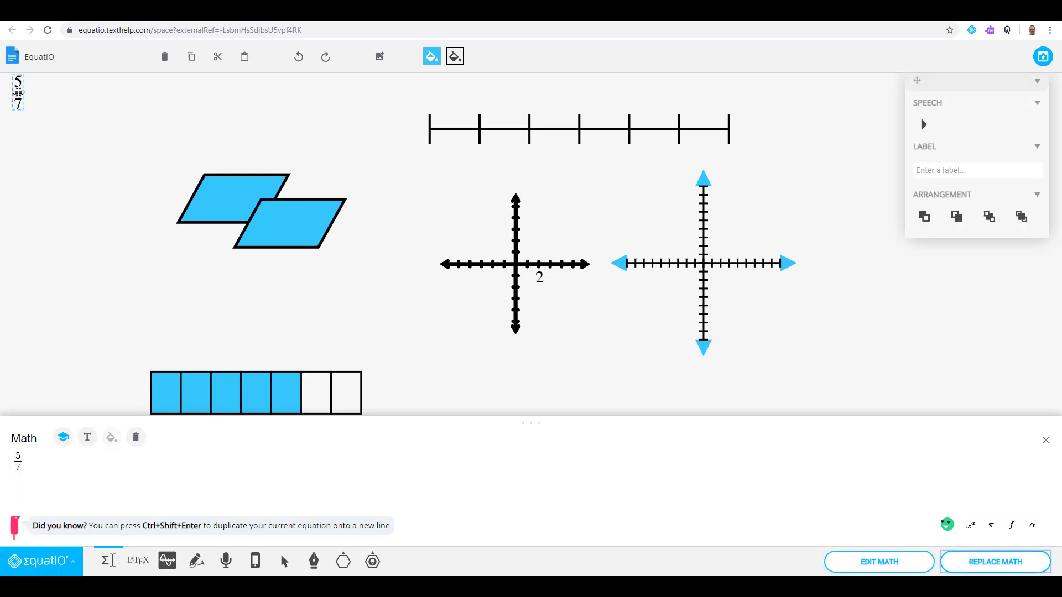
{"action": "left_click_drag", "start_coordinate": [18, 93], "coordinate": [260, 348]}
{"action": "left_click", "coordinate": [419, 361]}
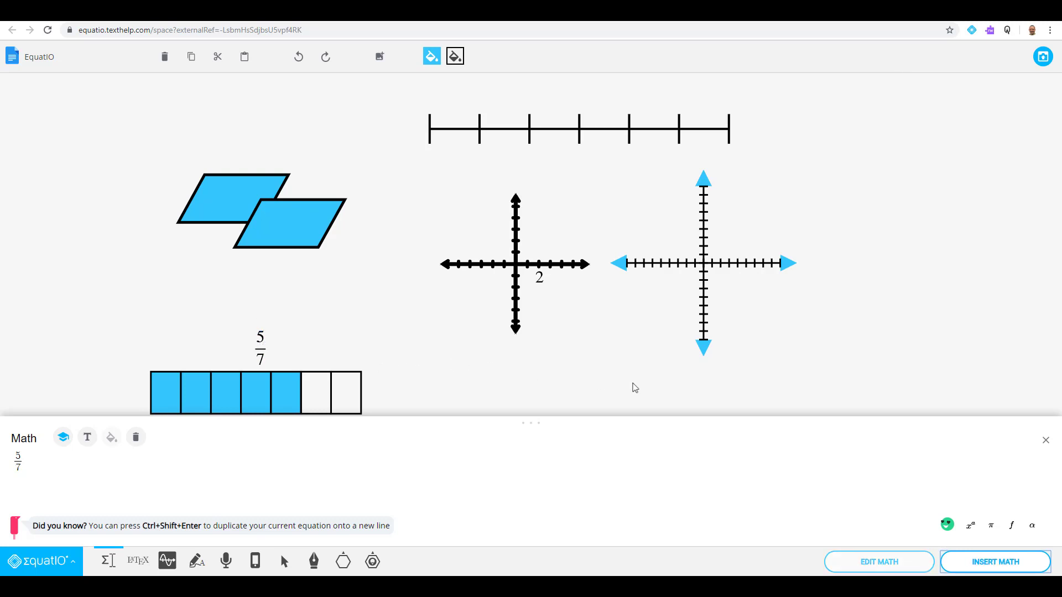
{"action": "left_click", "coordinate": [1043, 440]}
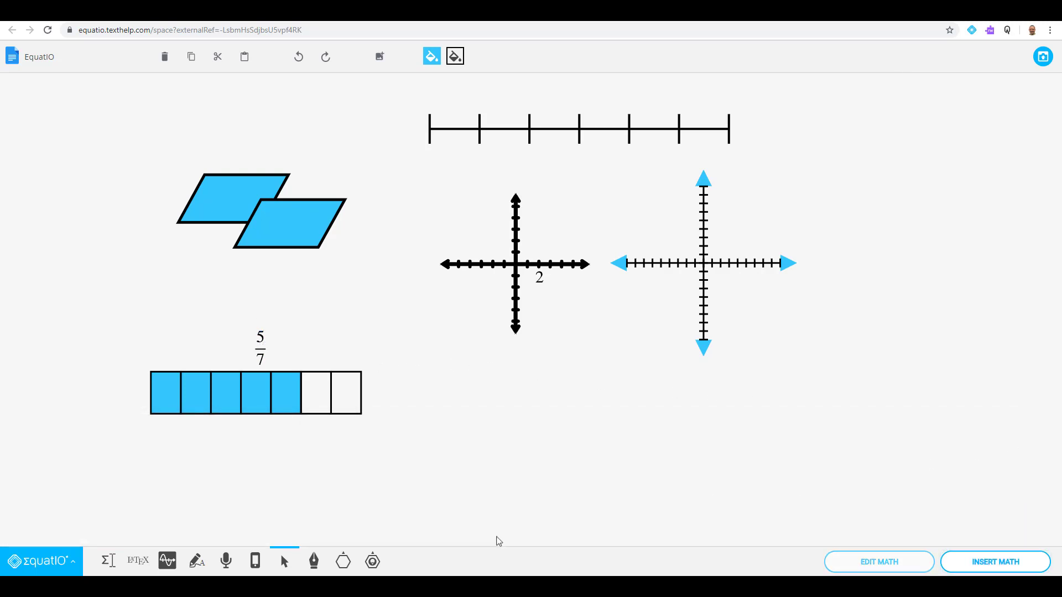
Draw a 60° angle smart shape below the black coordinate plane.
{"action": "left_click", "coordinate": [374, 562]}
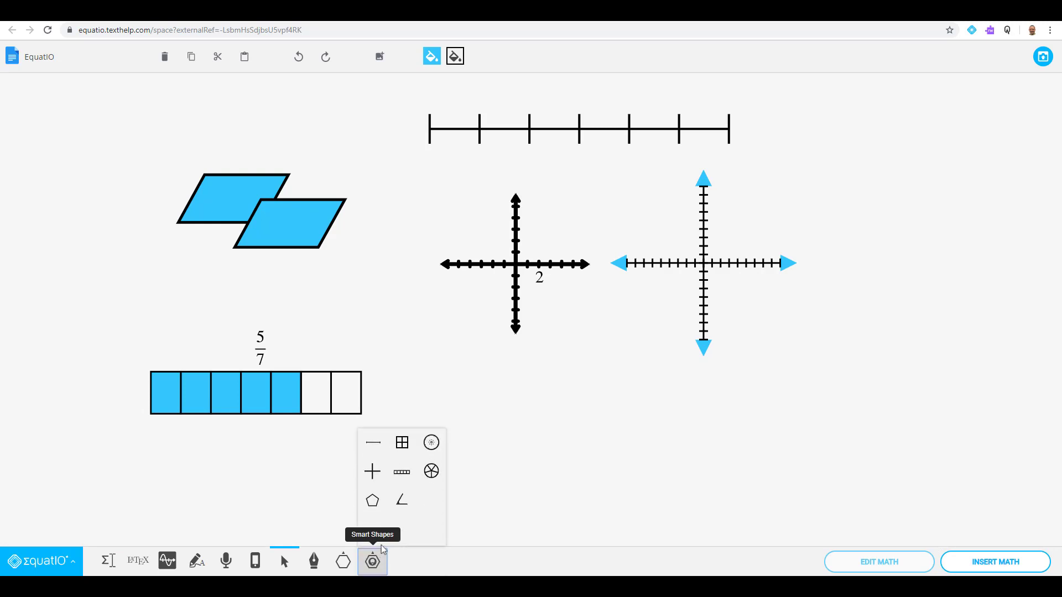
{"action": "left_click", "coordinate": [401, 498]}
{"action": "left_click_drag", "start_coordinate": [453, 370], "coordinate": [633, 491]}
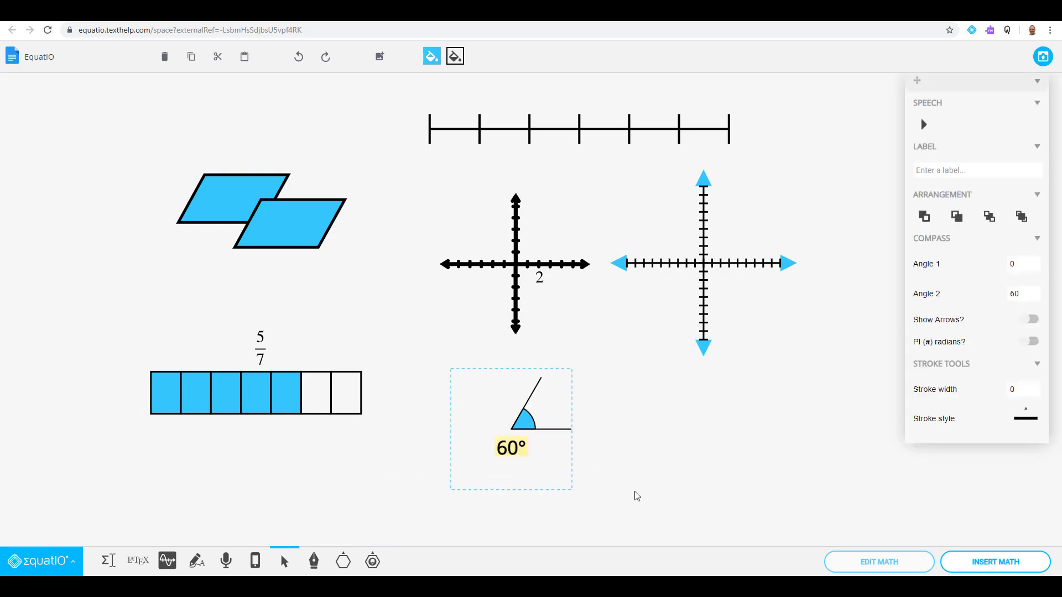
Draw a Protractor smart shape beside the angle shape and enlarge it from its upper corner.
{"action": "left_click", "coordinate": [367, 564]}
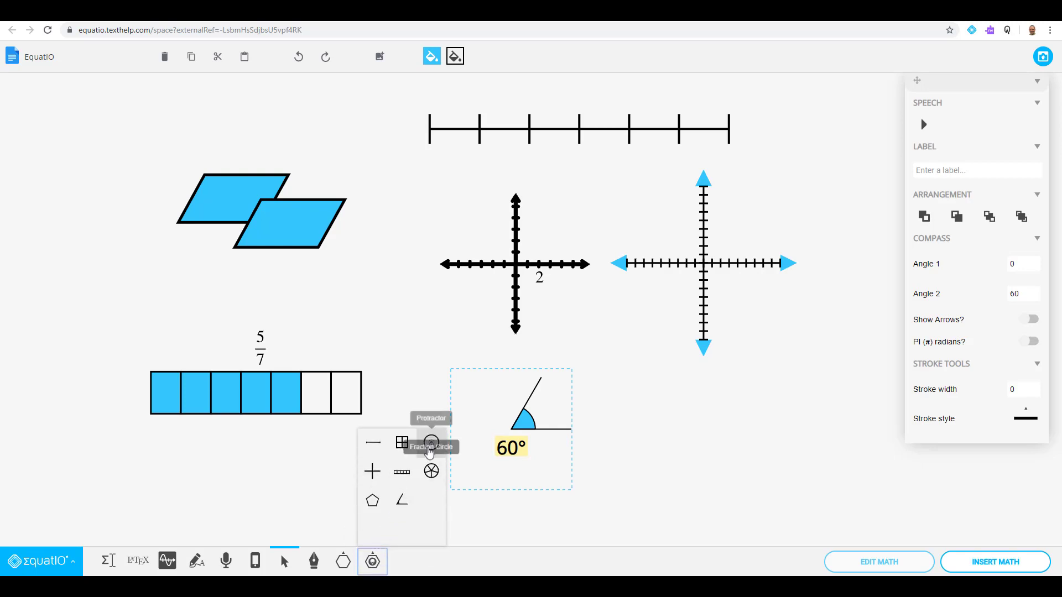
{"action": "left_click", "coordinate": [431, 445]}
{"action": "left_click_drag", "start_coordinate": [679, 369], "coordinate": [874, 505]}
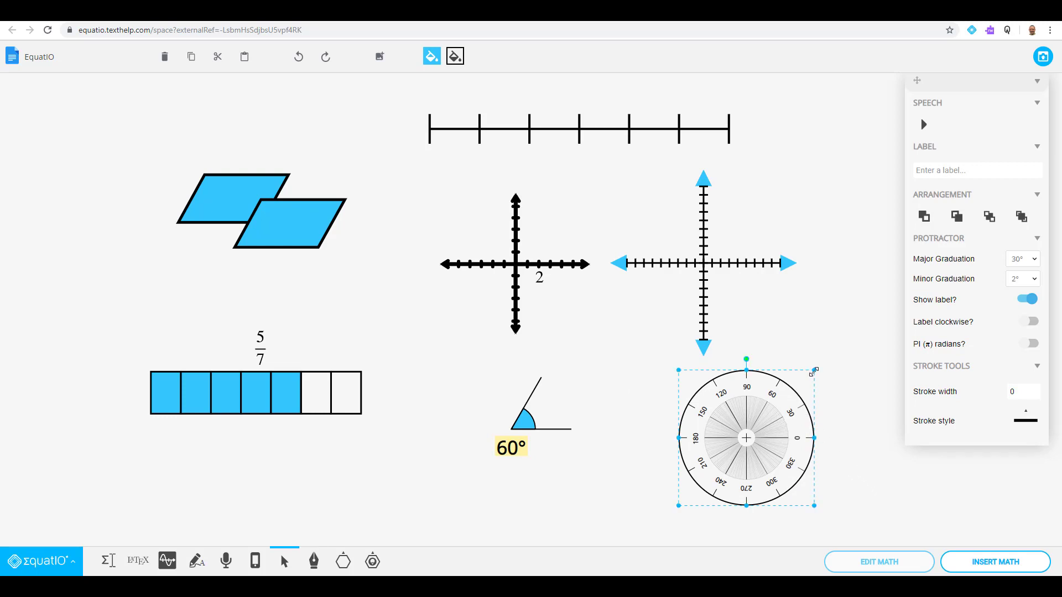
{"action": "left_click_drag", "start_coordinate": [814, 370], "coordinate": [868, 298]}
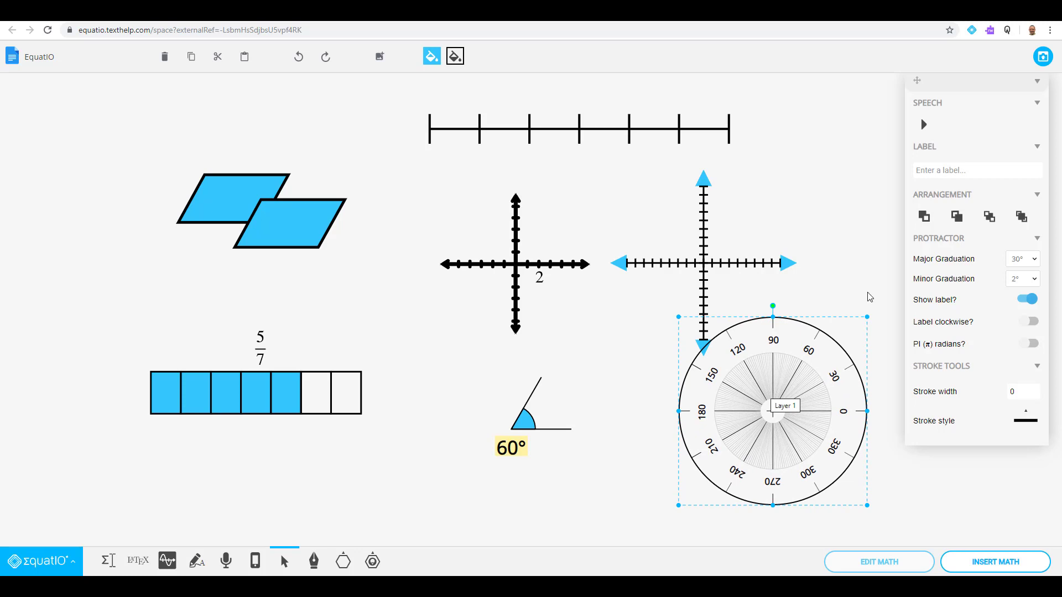
Make the protractor's labels run clockwise, and try PI radians before switching them back off.
{"action": "left_click", "coordinate": [1032, 323]}
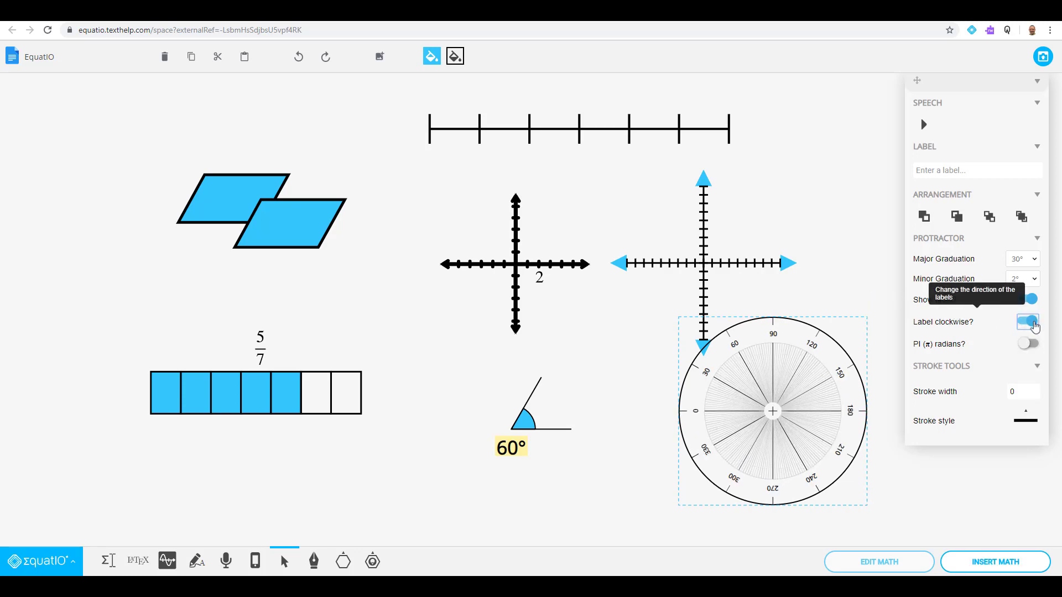
{"action": "left_click", "coordinate": [1032, 344]}
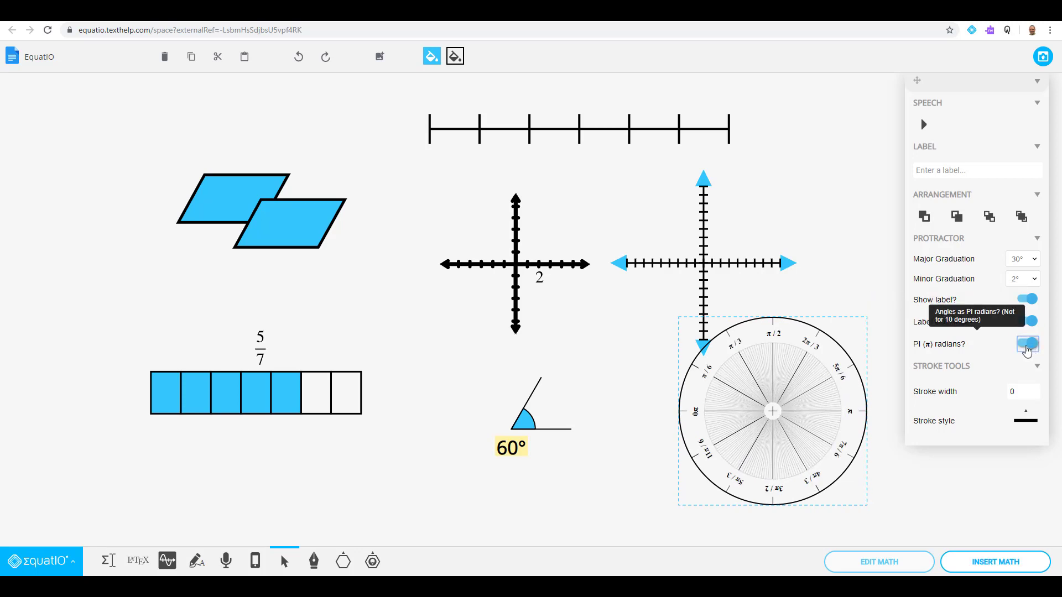
{"action": "left_click", "coordinate": [1027, 348]}
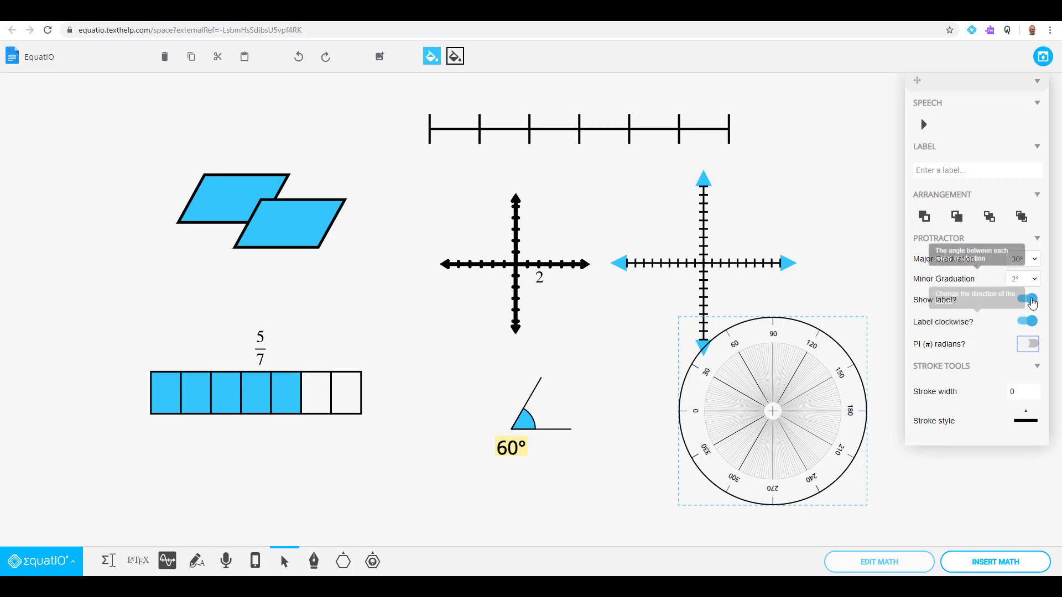
Set the protractor's major graduation to 10°, move it directly beneath the blue-arrowed coordinate plane, and deselect it.
{"action": "left_click", "coordinate": [1023, 259]}
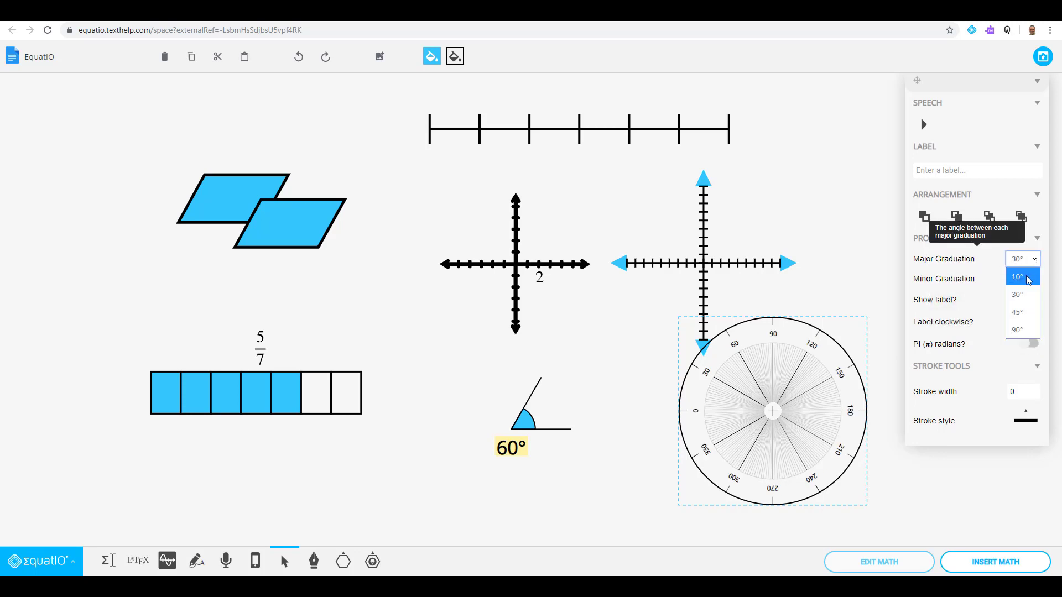
{"action": "left_click", "coordinate": [1027, 276]}
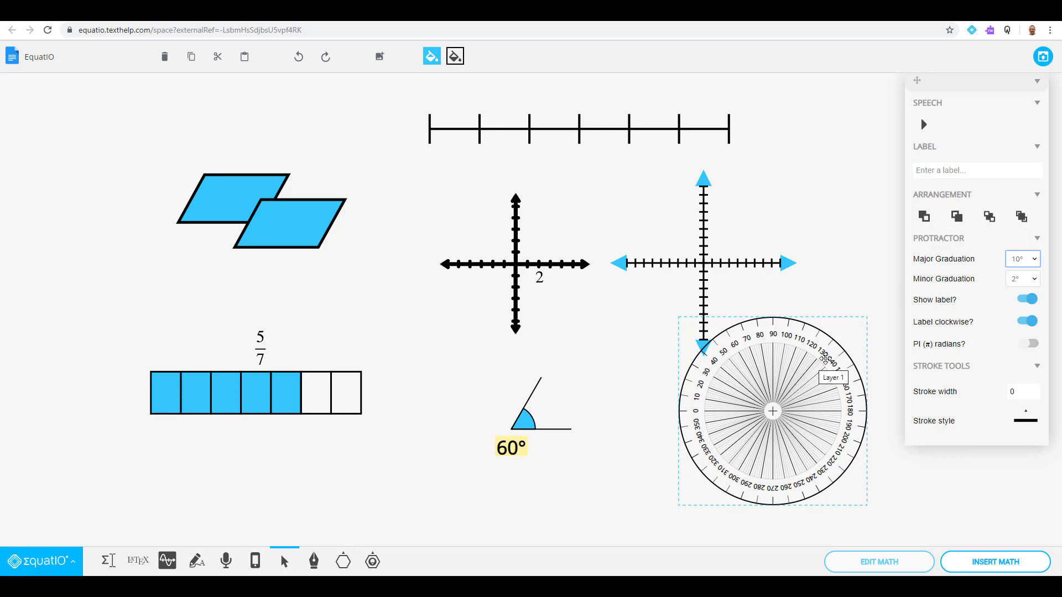
{"action": "left_click_drag", "start_coordinate": [769, 391], "coordinate": [700, 423]}
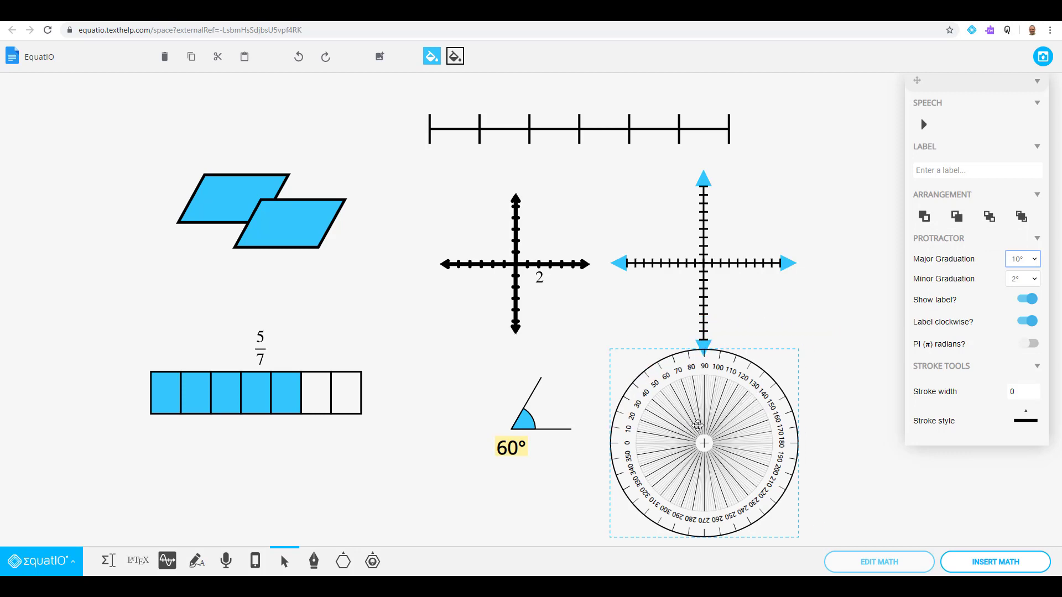
{"action": "left_click", "coordinate": [844, 432]}
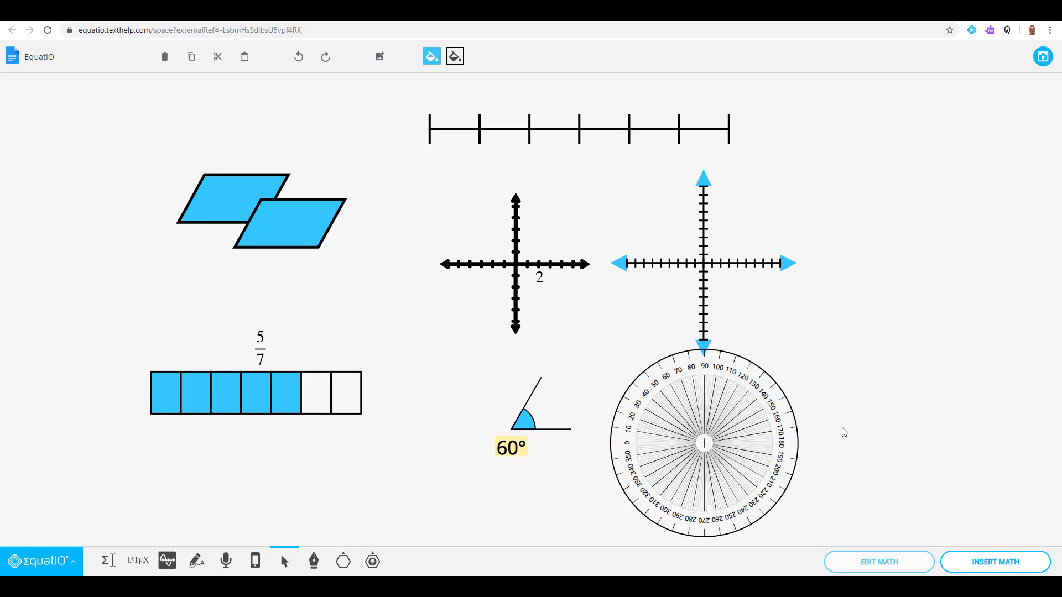
{"action": "left_click", "coordinate": [372, 562]}
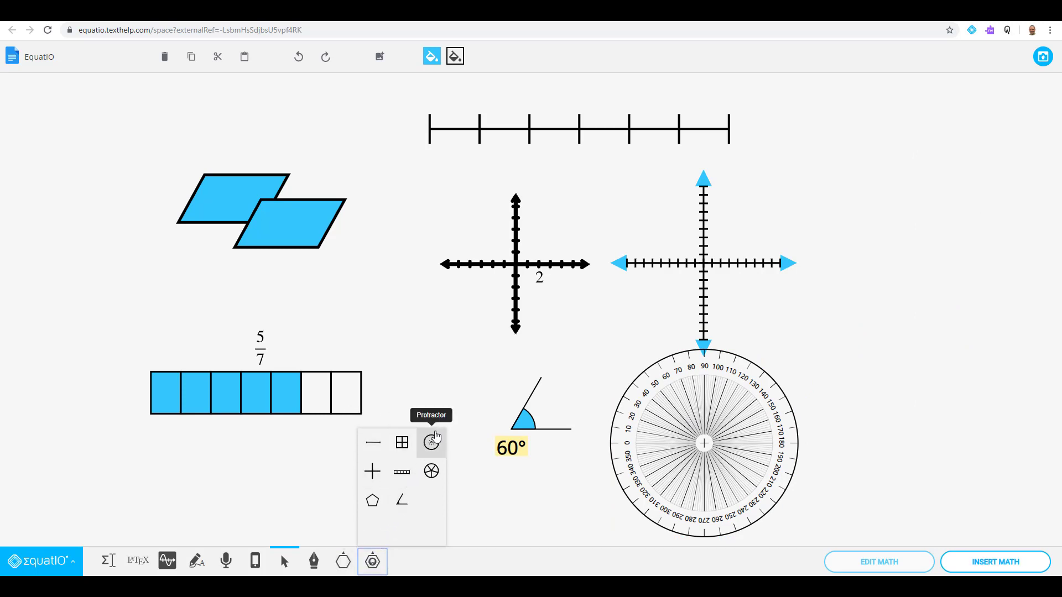
{"action": "left_click", "coordinate": [482, 476]}
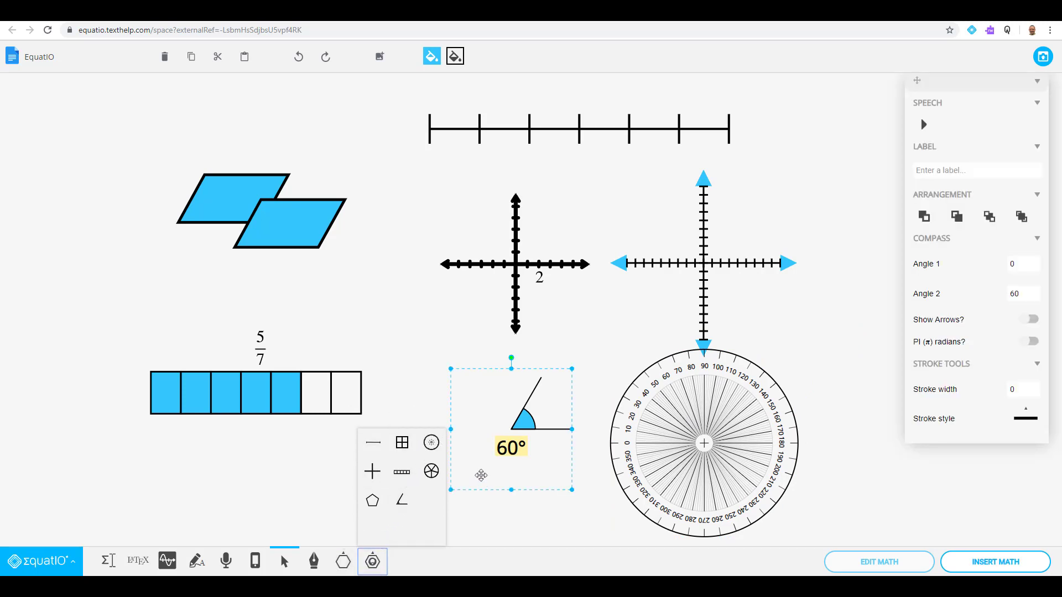
{"action": "left_click", "coordinate": [396, 301]}
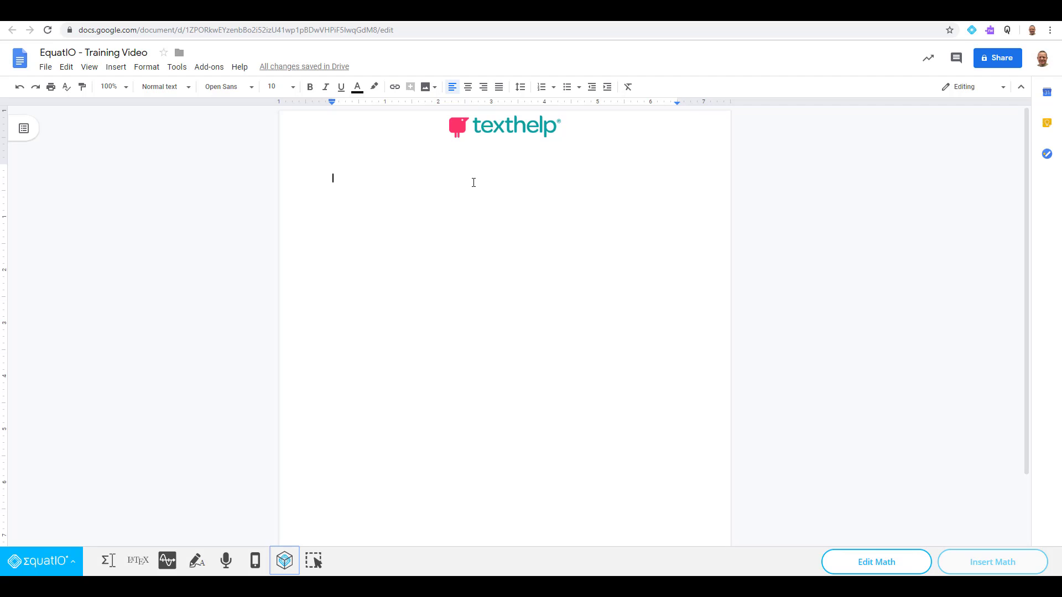
Open the mathspace from the Google Docs document and capture its drawing for the document.
{"action": "left_click", "coordinate": [284, 561]}
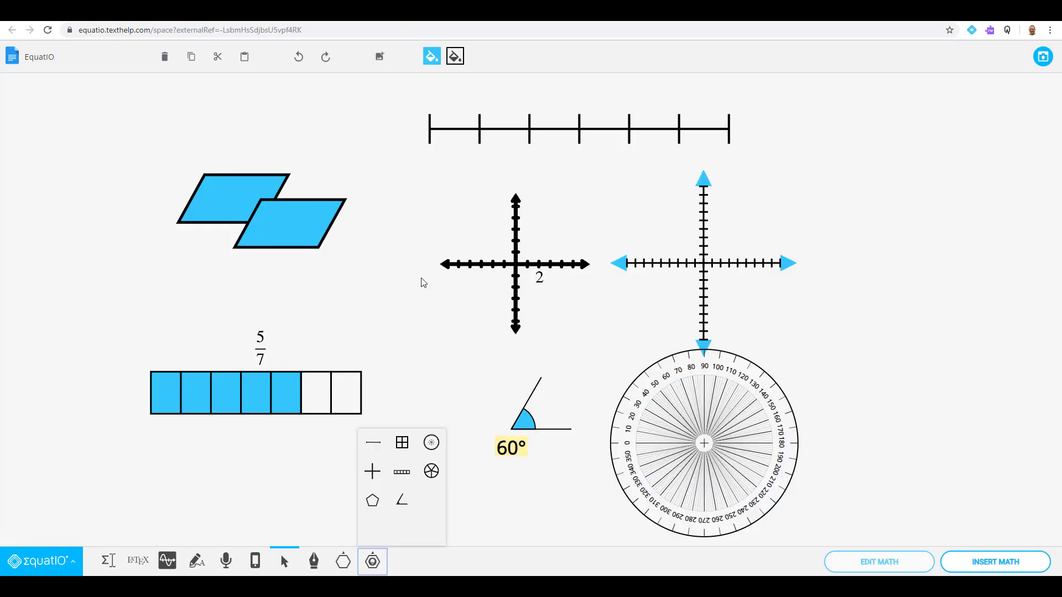
{"action": "left_click", "coordinate": [1043, 57]}
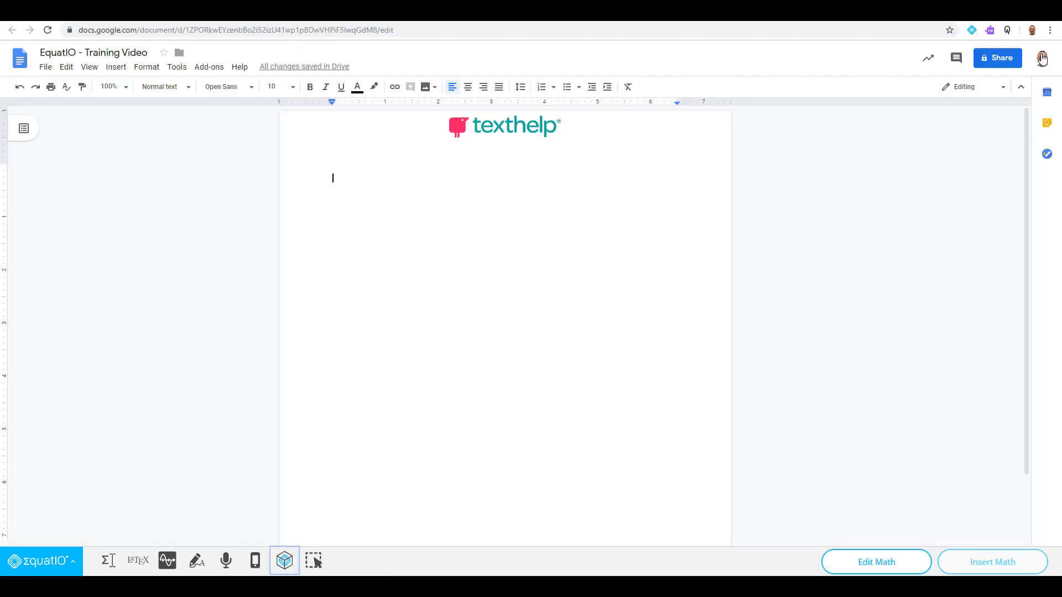